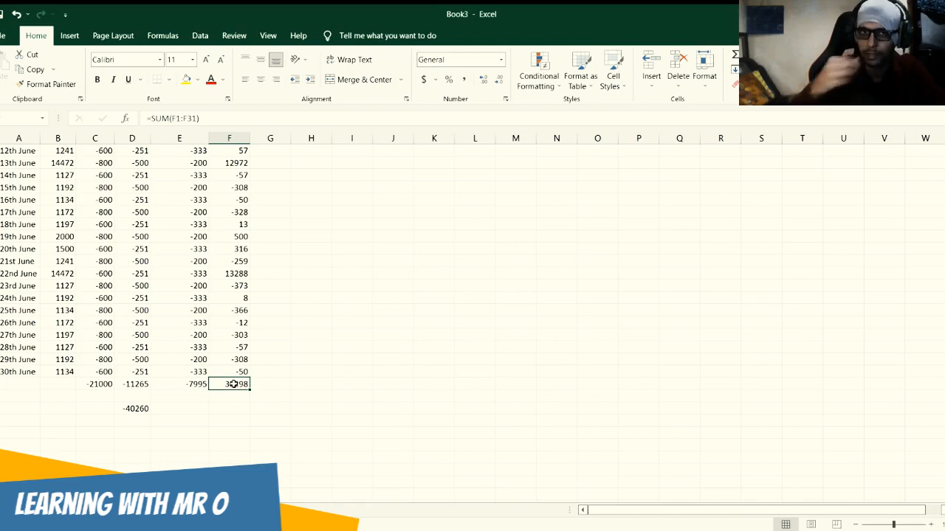
# - Add a conditional formatting rule with a red fill to the column F total
pyautogui.click(558, 86)
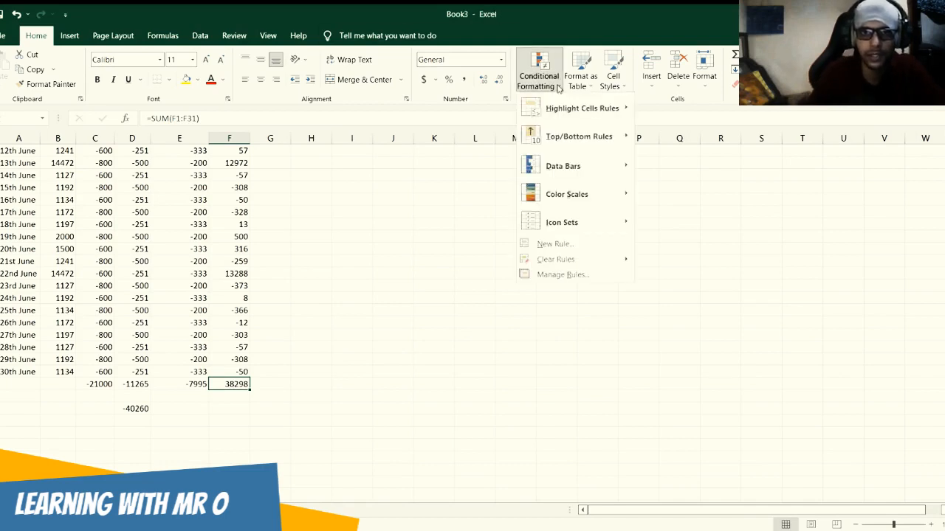
pyautogui.click(587, 245)
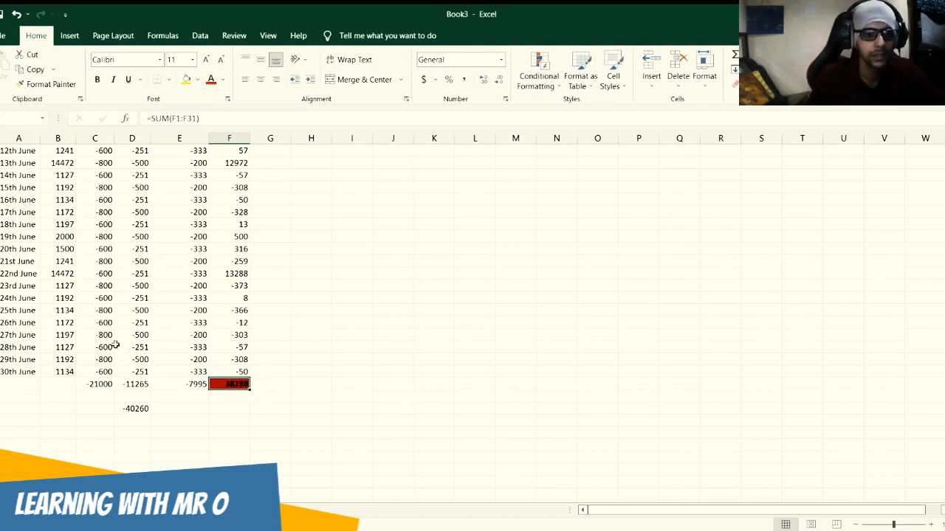
# - Test the rule by changing the 28th June earnings to 112007, and undo that change
pyautogui.click(55, 348)
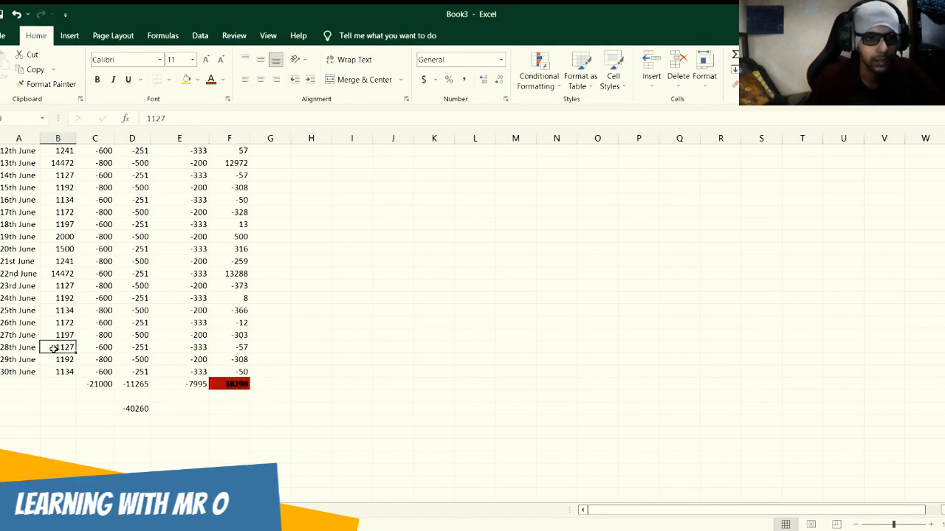
pyautogui.doubleClick(53, 348)
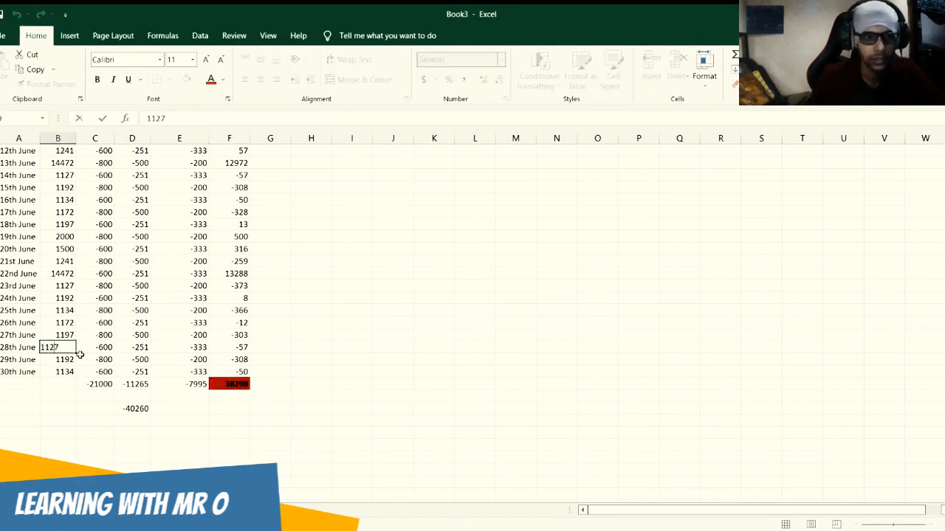
pyautogui.write('00')
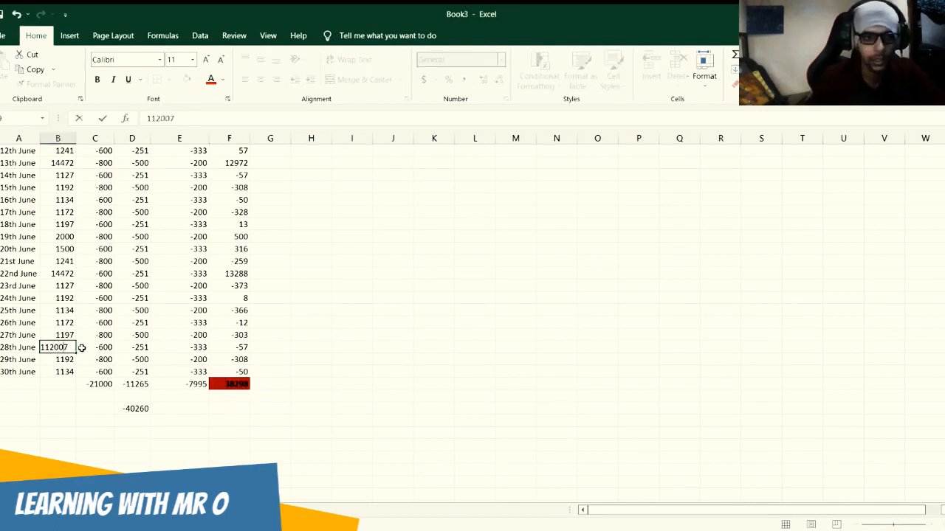
pyautogui.press('Return')
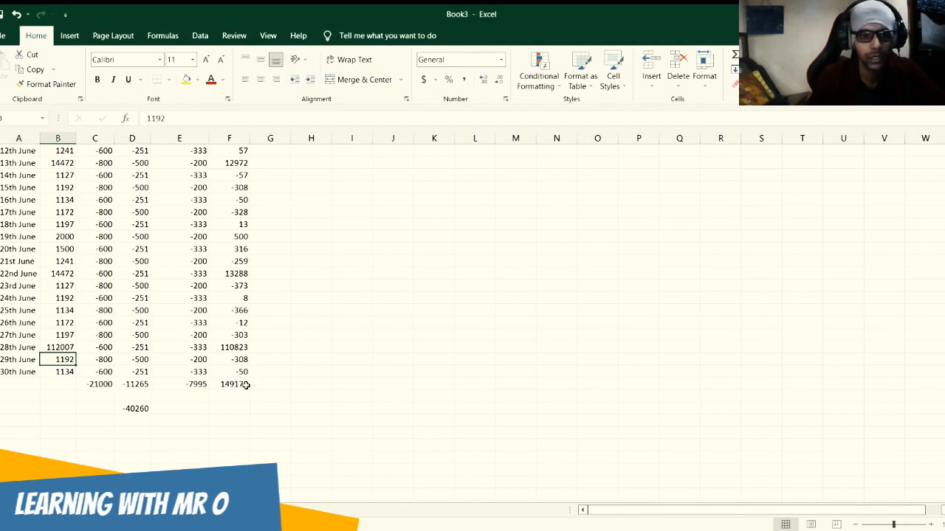
pyautogui.hotkey('ctrl', 'z')
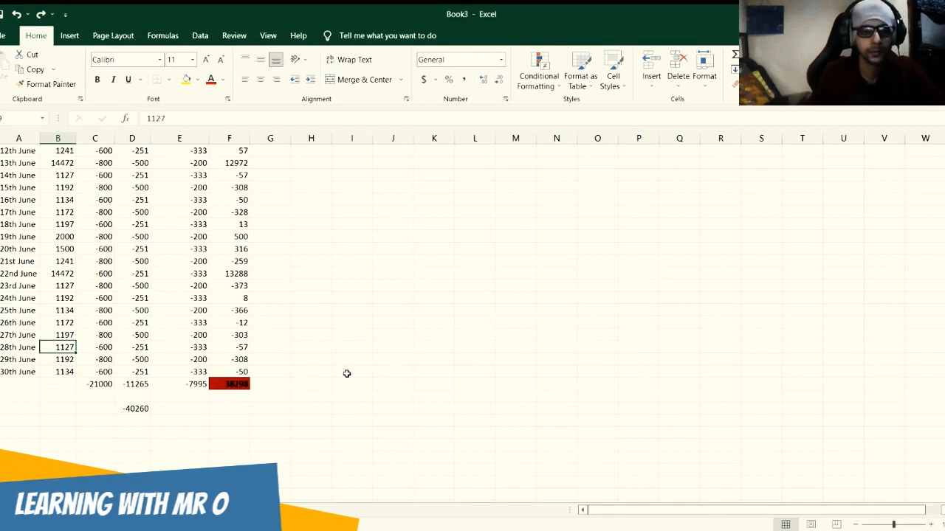
# - Add a second conditional formatting rule with a green fill to the column F total
pyautogui.scroll(4, 302, 366)
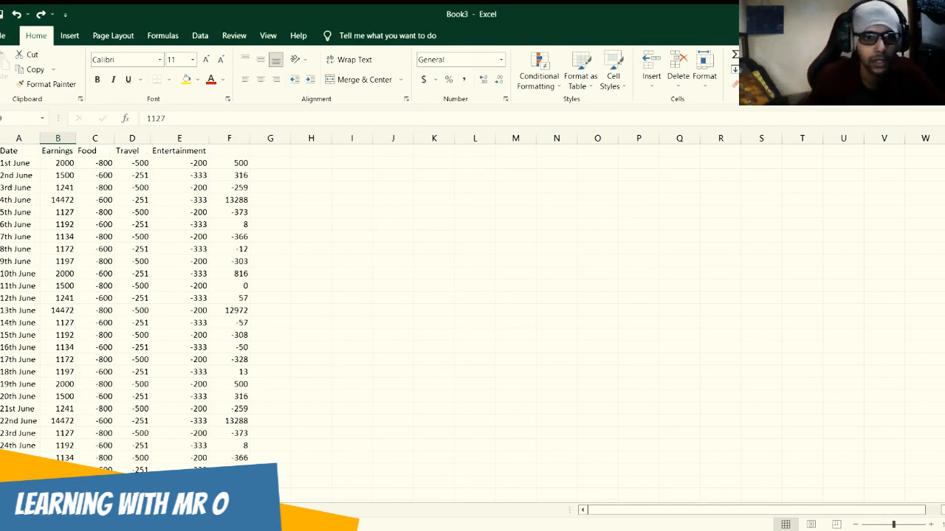
pyautogui.scroll(-4, 301, 428)
pyautogui.scroll(2, 303, 430)
pyautogui.scroll(2, 302, 430)
pyautogui.scroll(-4, 302, 430)
pyautogui.click(229, 383)
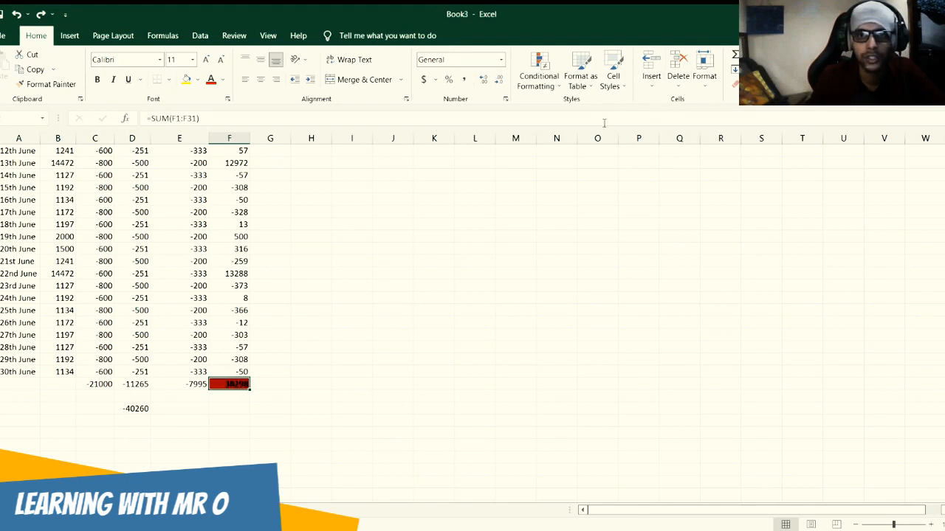
pyautogui.click(538, 80)
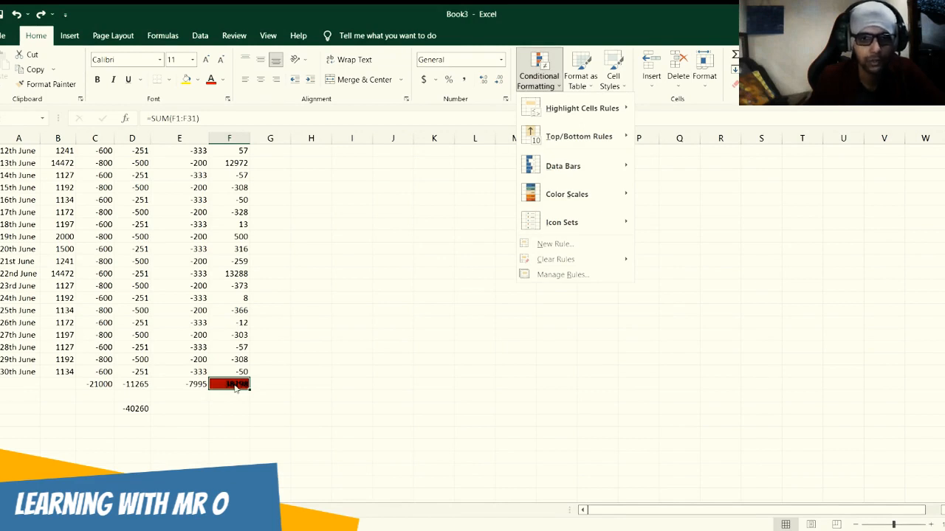
pyautogui.click(550, 244)
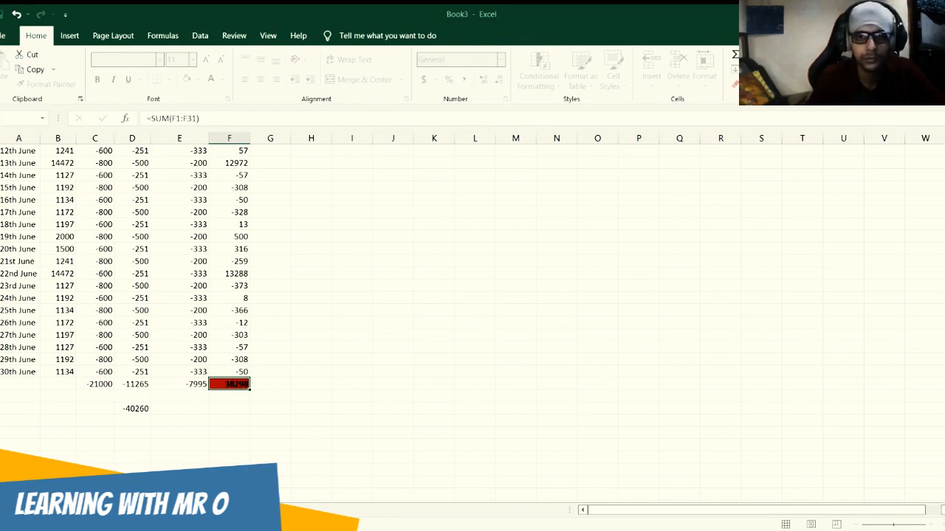
pyautogui.click(573, 378)
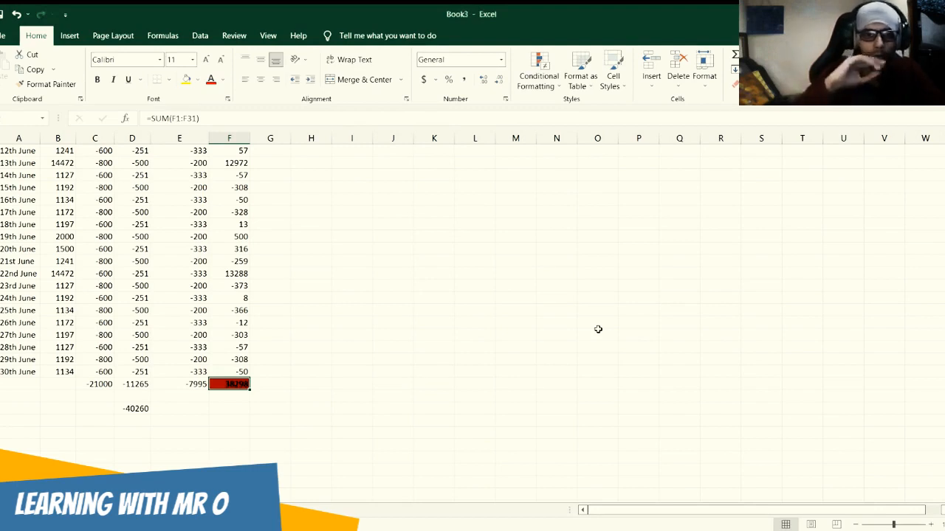
# - Test both rules by changing the 29th June earnings to 20000, and undo that change
pyautogui.click(63, 360)
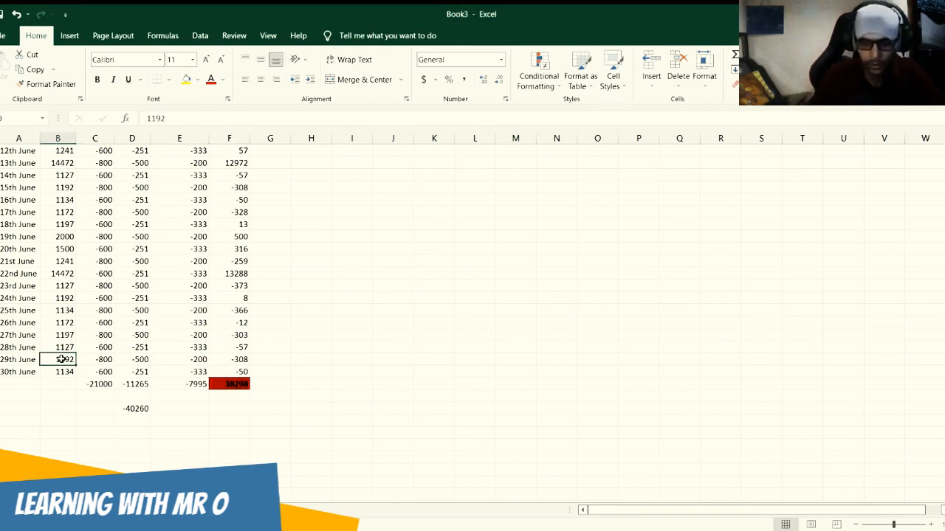
pyautogui.write('20000')
pyautogui.press('Return')
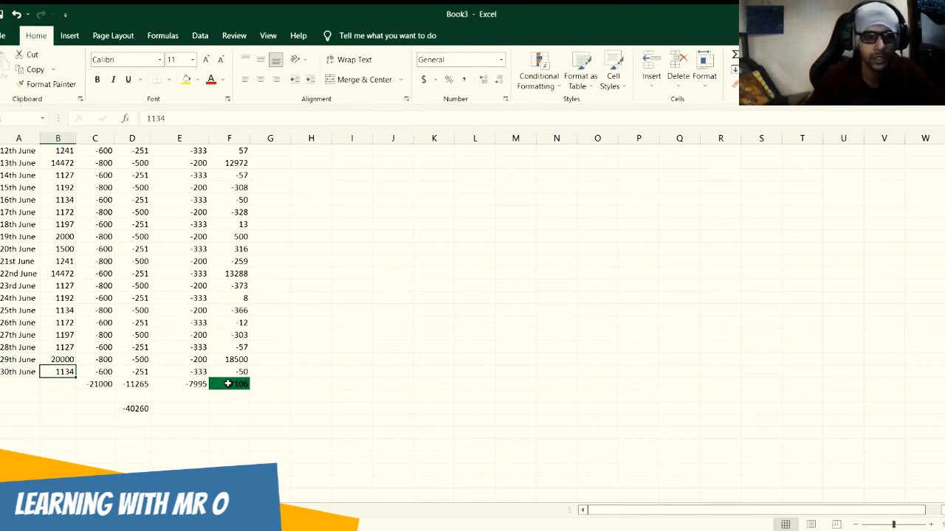
pyautogui.hotkey('ctrl', 'z')
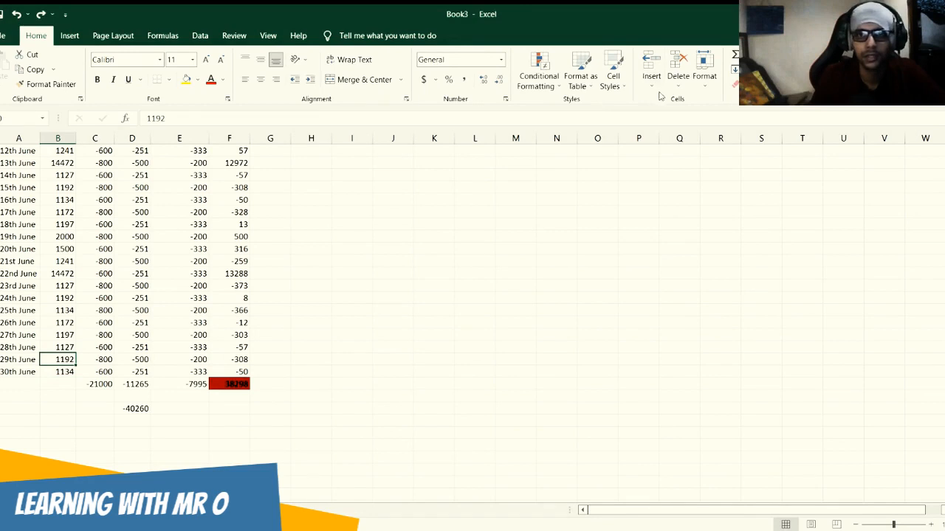
pyautogui.click(552, 86)
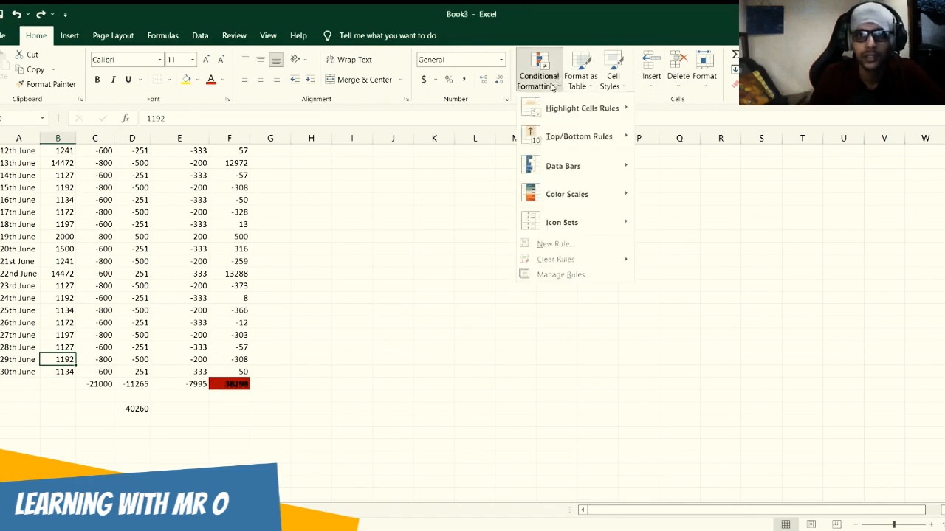
pyautogui.click(555, 244)
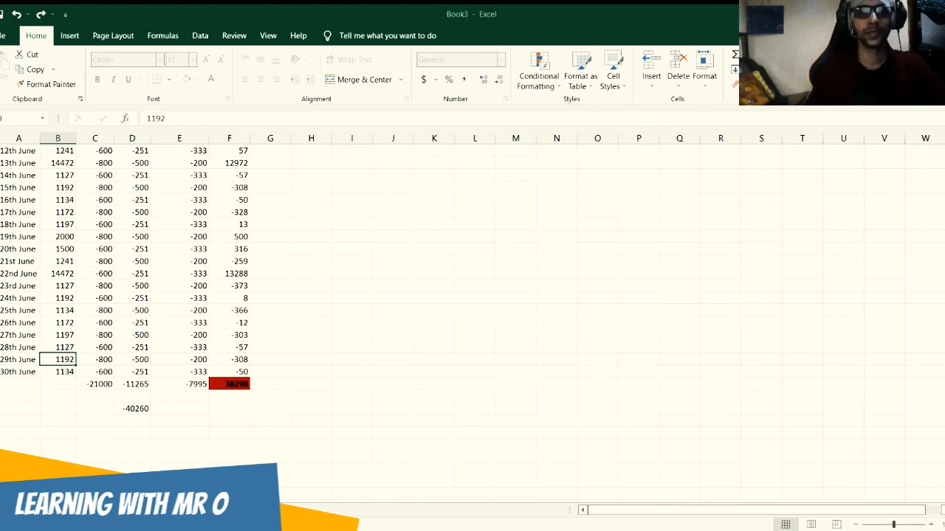
pyautogui.click(719, 113)
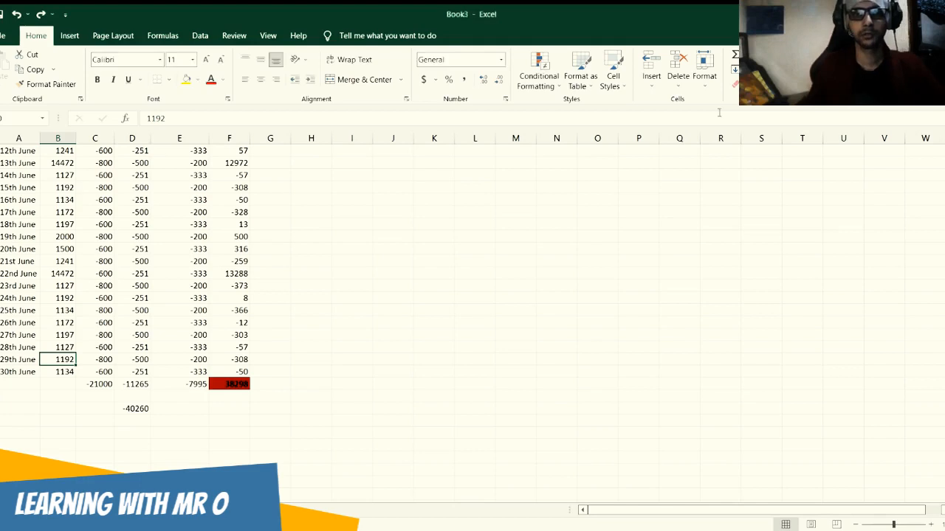
# - Enter the sample results Pass, Fail, Fail, Pass, Fail and Fail down cells I1 to I6
pyautogui.scroll(4, 399, 161)
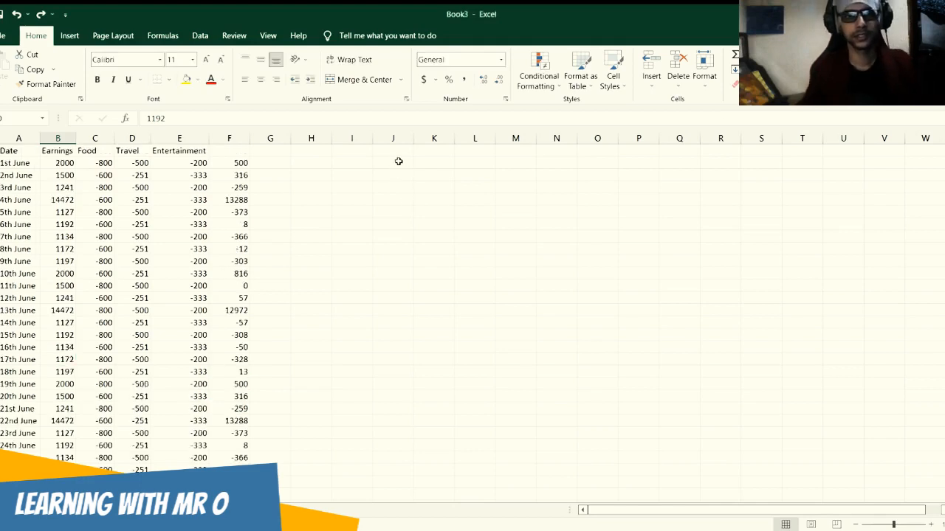
pyautogui.click(345, 152)
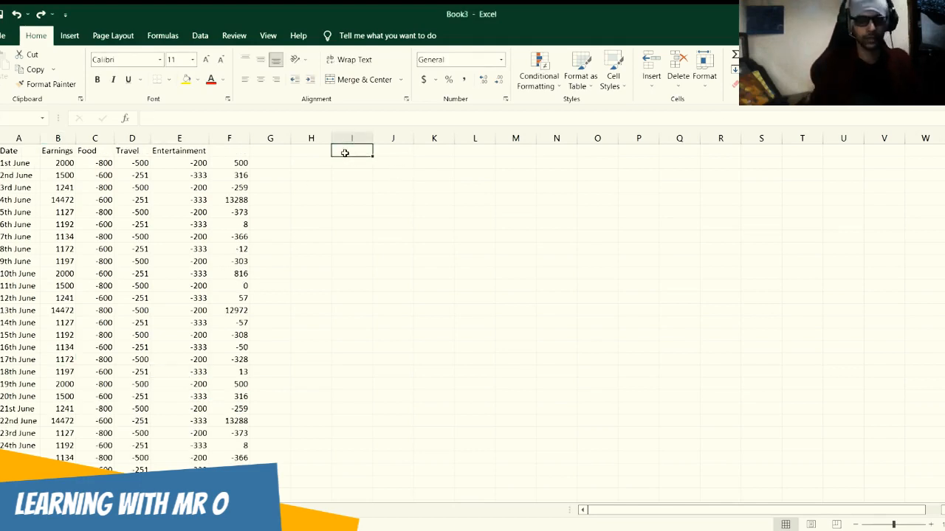
pyautogui.write('Pay')
pyautogui.press('Return')
pyautogui.write('Fail')
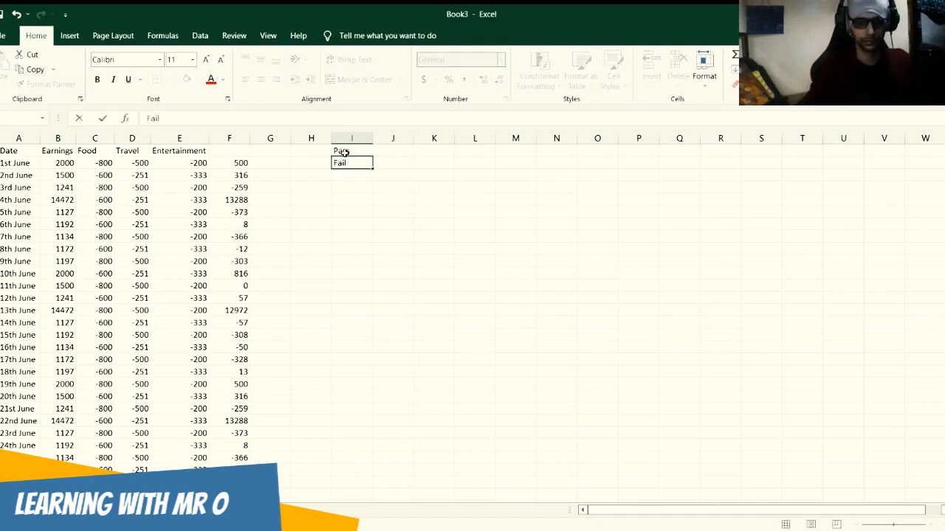
pyautogui.press('Return')
pyautogui.write('Fail')
pyautogui.press('Return')
pyautogui.write('pass')
pyautogui.press('Right')
pyautogui.press('Down')
pyautogui.press('Left')
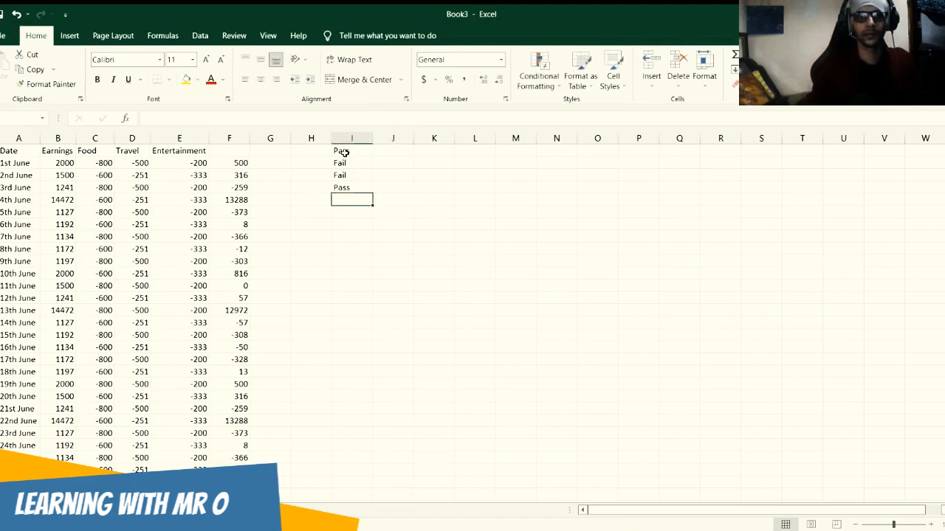
pyautogui.write('FAil')
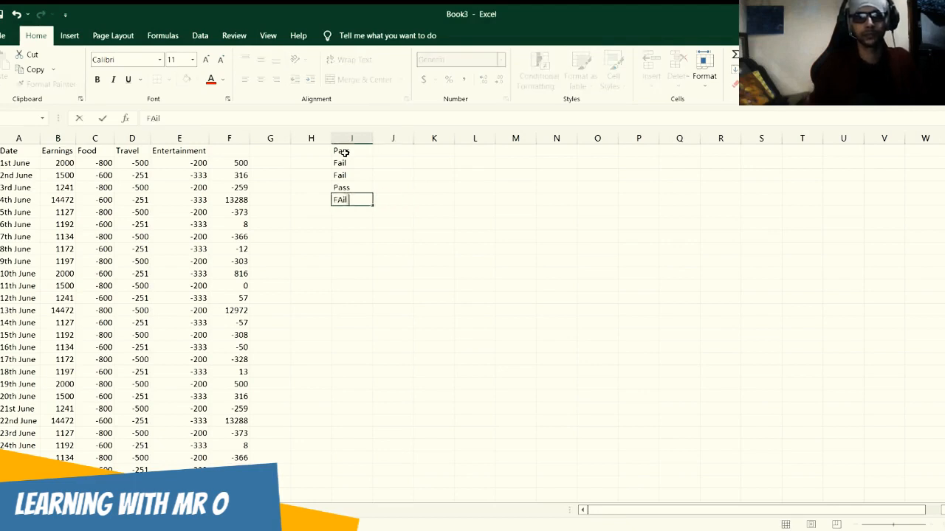
pyautogui.press('Return')
pyautogui.write('Fail')
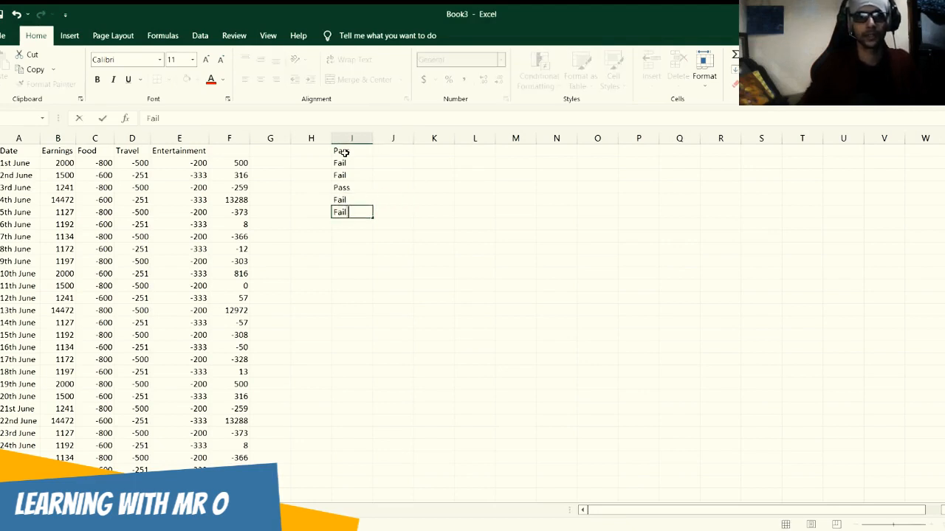
# - Copy the six Pass/Fail results in column I into column J
pyautogui.moveTo(344, 152); pyautogui.dragTo(344, 162)
pyautogui.hotkey('shift', 'Down')
pyautogui.hotkey('shift', 'Down')
pyautogui.hotkey('shift', 'Down')
pyautogui.hotkey('shift', 'Down')
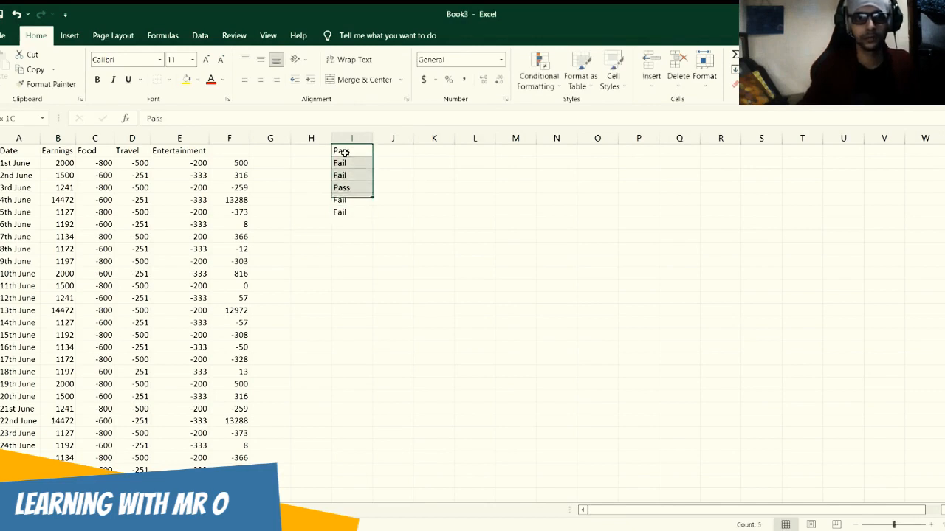
pyautogui.hotkey('ctrl', 'c')
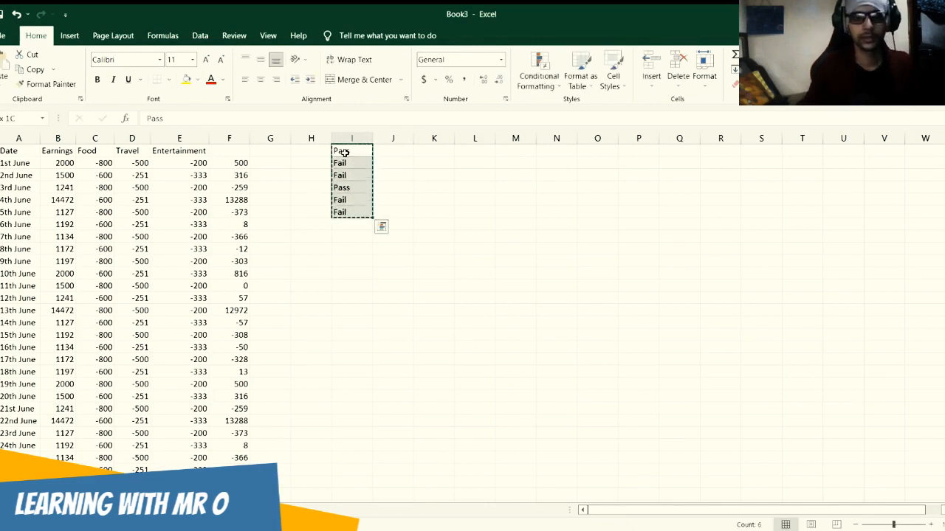
pyautogui.press('Right')
pyautogui.hotkey('ctrl', 'v')
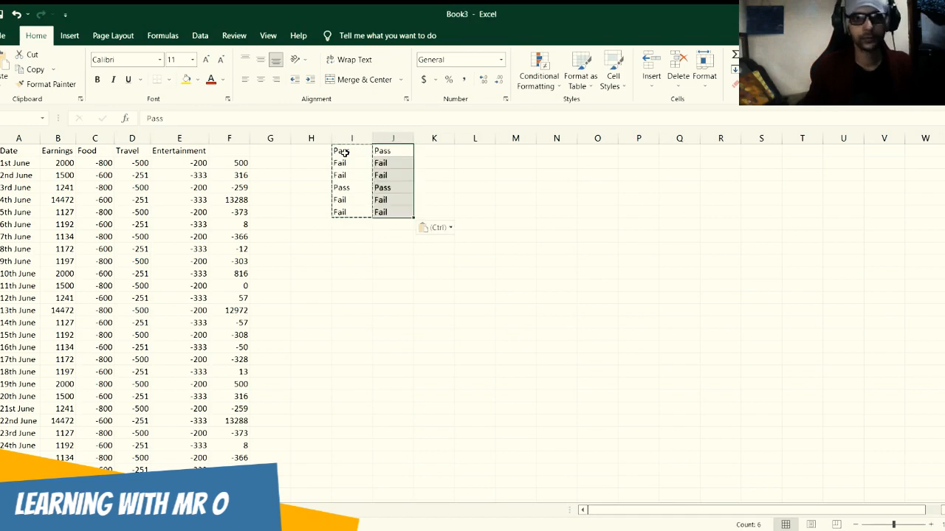
# - Copy the Pass/Fail results of columns I and J into columns K and L
pyautogui.hotkey('shift', 'Left')
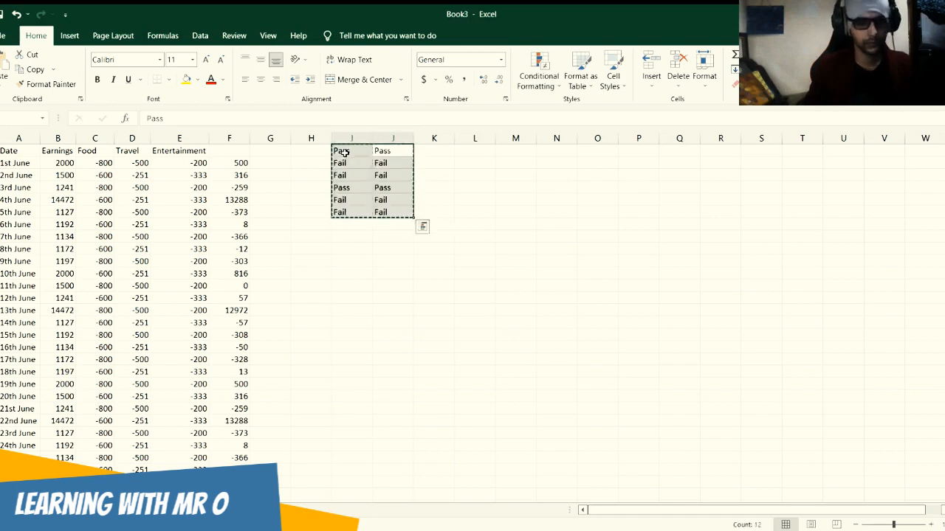
pyautogui.press('Right')
pyautogui.hotkey('ctrl', 'v')
# - Copy the four-column Pass/Fail block I1:L6 into columns M to P
pyautogui.press('Left')
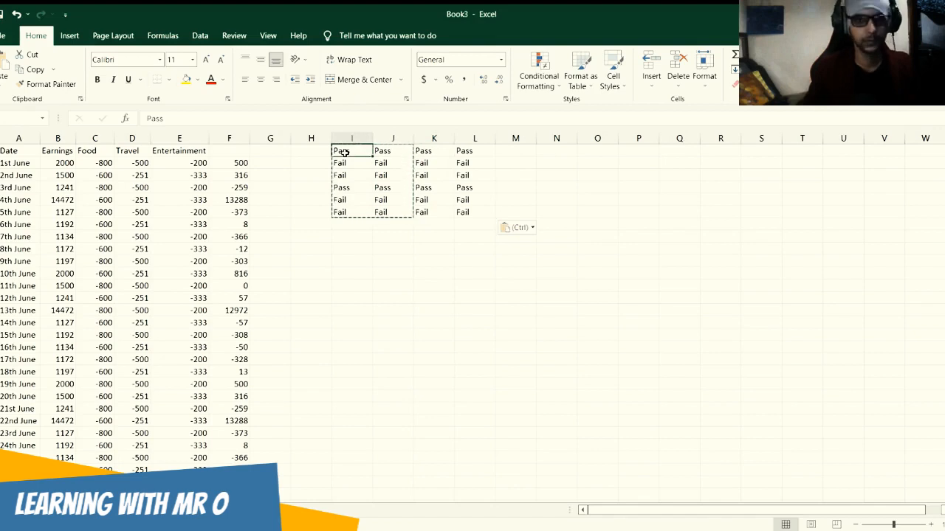
pyautogui.hotkey('shift', 'Down')
pyautogui.hotkey('shift', 'Down')
pyautogui.hotkey('shift', 'Down')
pyautogui.hotkey('shift', 'Down')
pyautogui.hotkey('shift', 'Right')
pyautogui.hotkey('shift', 'Right')
pyautogui.hotkey('shift', 'Right')
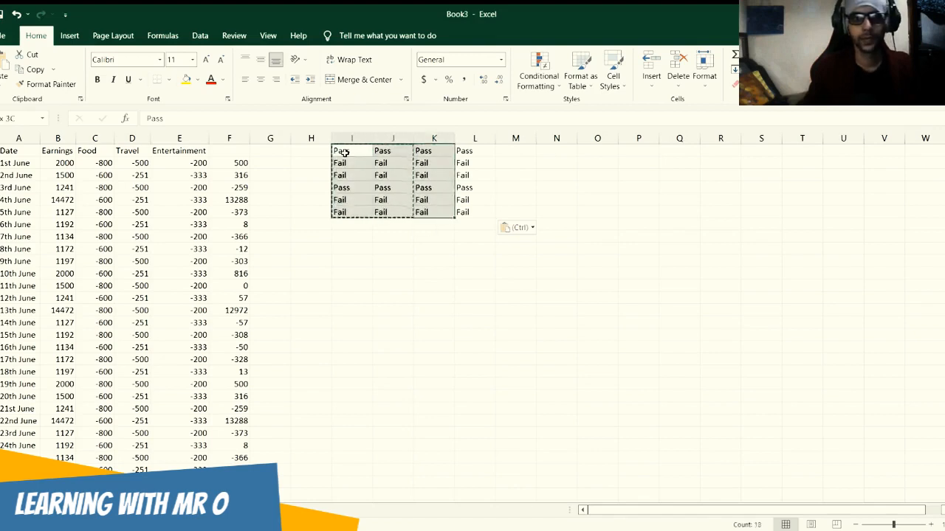
pyautogui.hotkey('ctrl', 'c')
pyautogui.press('Right')
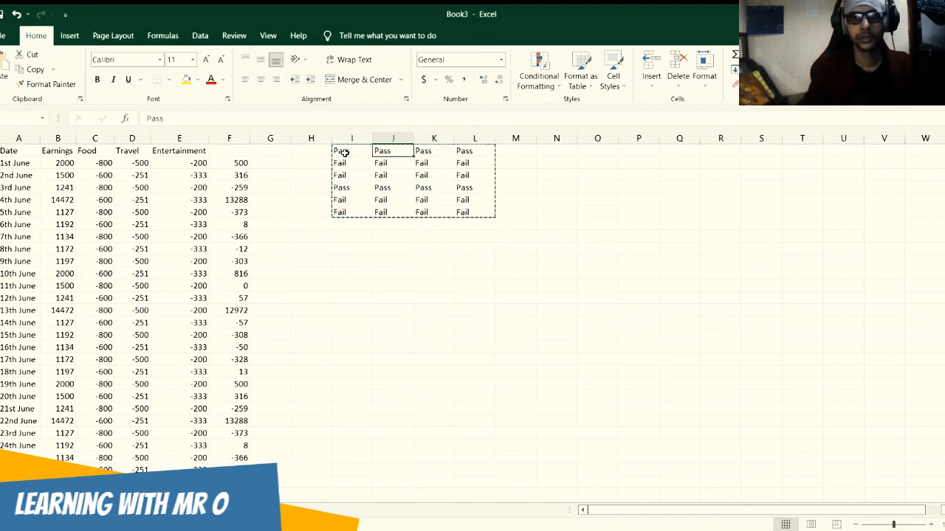
pyautogui.press('Right')
pyautogui.hotkey('ctrl', 'v')
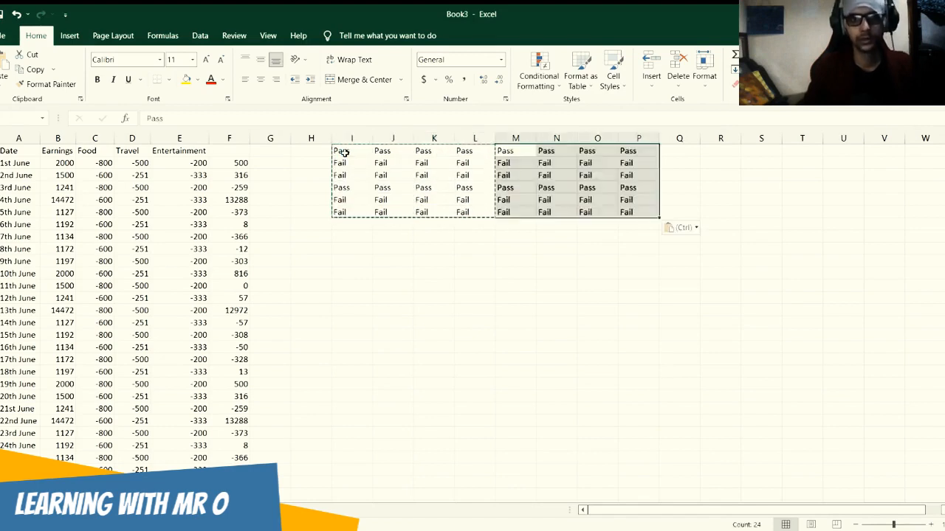
# - Copy the eight-column Pass/Fail block I1:P6 and paste it directly below, starting at cell I7
pyautogui.press('Right')
pyautogui.press('Right')
pyautogui.press('Right')
pyautogui.press('Right')
pyautogui.press('Left')
pyautogui.press('Left')
pyautogui.press('Left')
pyautogui.press('Left')
pyautogui.press('Left')
pyautogui.press('Left')
pyautogui.press('Left')
pyautogui.press('Left')
pyautogui.press('Left')
pyautogui.press('Right')
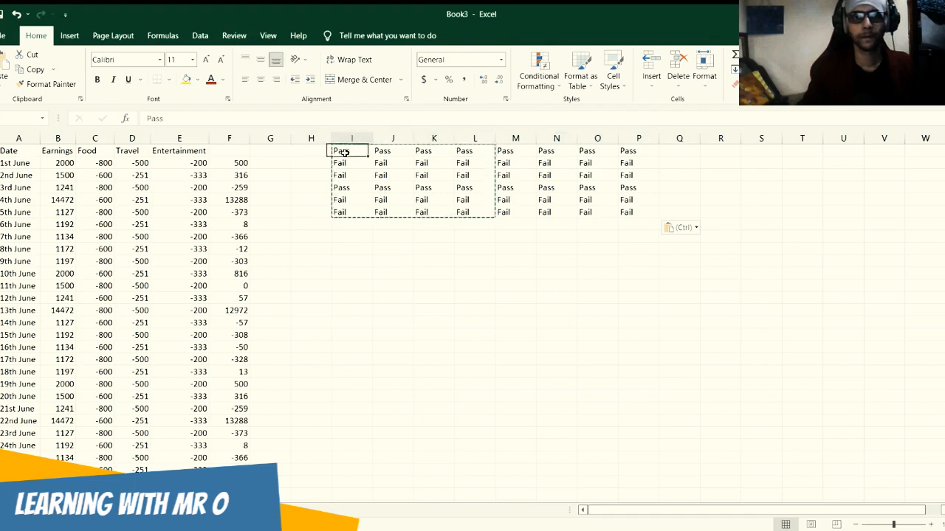
pyautogui.hotkey('shift', 'Down')
pyautogui.hotkey('shift', 'Down')
pyautogui.hotkey('shift', 'Down')
pyautogui.hotkey('shift', 'Down')
pyautogui.hotkey('shift', 'Down')
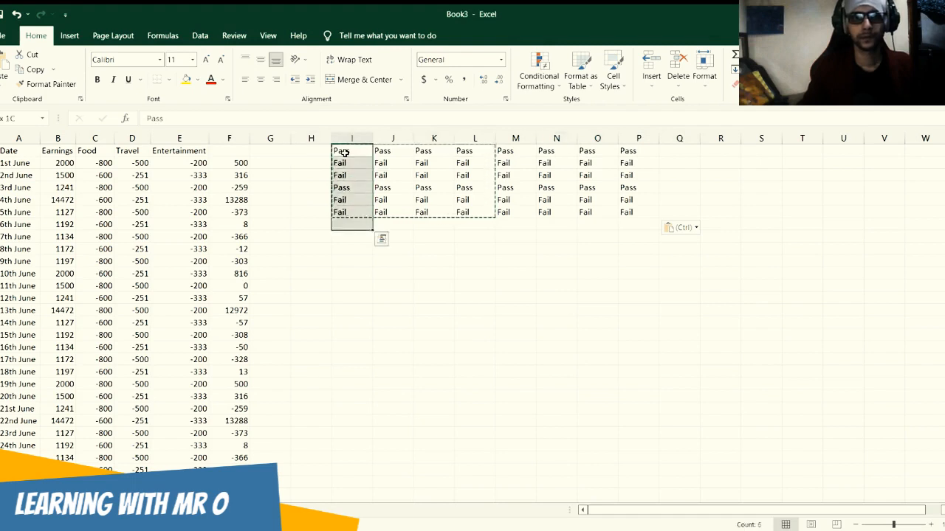
pyautogui.hotkey('shift', 'Right')
pyautogui.hotkey('shift', 'Right')
pyautogui.hotkey('shift', 'Right')
pyautogui.hotkey('shift', 'Right')
pyautogui.hotkey('shift', 'Right')
pyautogui.hotkey('shift', 'Right')
pyautogui.hotkey('shift', 'Right')
pyautogui.hotkey('shift', 'Right')
pyautogui.hotkey('shift', 'Right')
pyautogui.hotkey('shift', 'Left')
pyautogui.hotkey('shift', 'Left')
pyautogui.hotkey('shift', 'Left')
pyautogui.hotkey('ctrl', 'c')
pyautogui.press('Down')
pyautogui.press('Down')
pyautogui.press('Down')
pyautogui.press('Down')
pyautogui.press('Down')
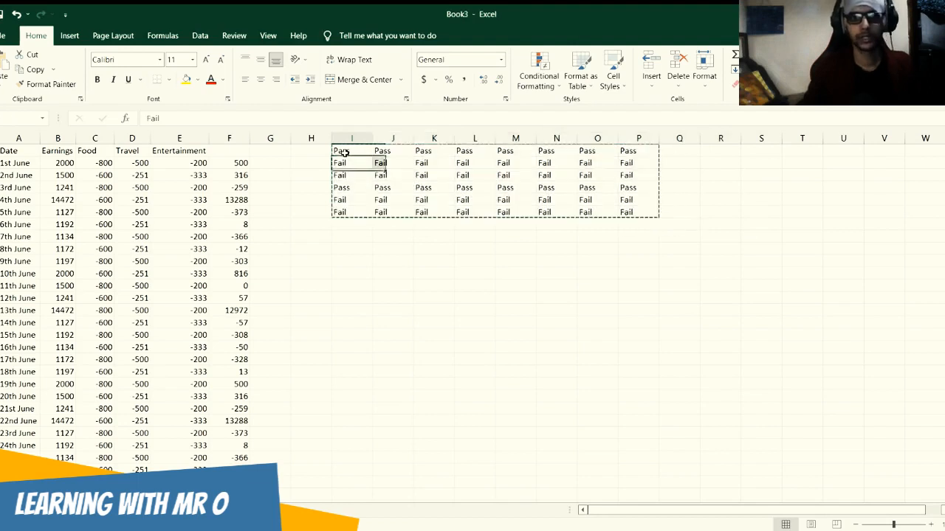
pyautogui.press('Down')
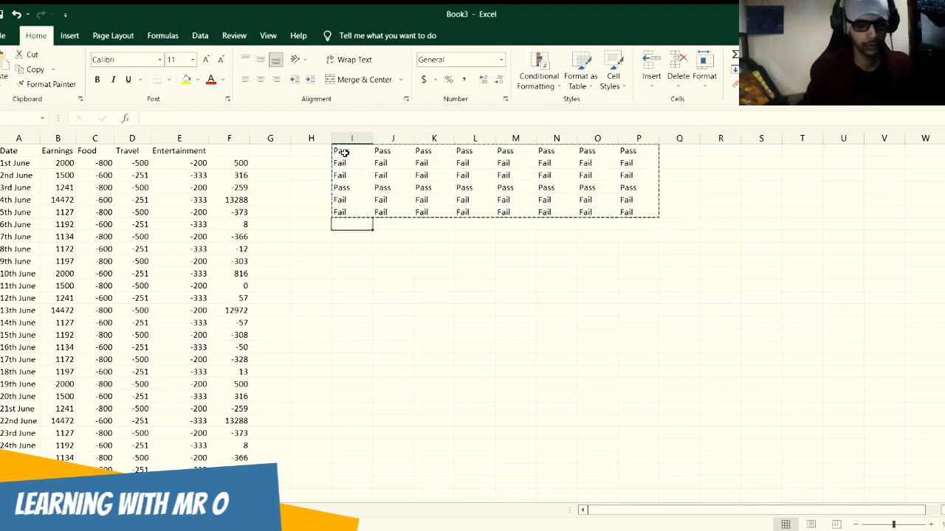
pyautogui.hotkey('ctrl', 'v')
# - Add a conditional formatting rule to I1:P12 that fills the cells containing Pass with green
pyautogui.click(346, 151)
pyautogui.hotkey('shift', 'Down')
pyautogui.hotkey('shift', 'Down')
pyautogui.hotkey('shift', 'Down')
pyautogui.hotkey('shift', 'Down')
pyautogui.hotkey('shift', 'Down')
pyautogui.hotkey('shift', 'Down')
pyautogui.hotkey('shift', 'Down')
pyautogui.hotkey('shift', 'Down')
pyautogui.hotkey('shift', 'Down')
pyautogui.hotkey('shift', 'Down')
pyautogui.hotkey('shift', 'Down')
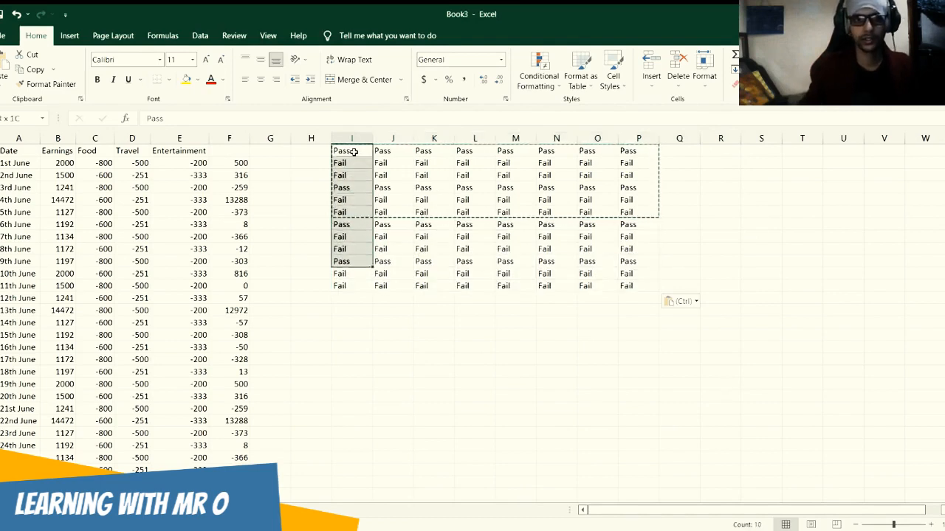
pyautogui.hotkey('shift', 'Right')
pyautogui.hotkey('shift', 'Right')
pyautogui.hotkey('shift', 'Right')
pyautogui.hotkey('shift', 'Right')
pyautogui.hotkey('shift', 'Right')
pyautogui.hotkey('shift', 'Right')
pyautogui.hotkey('shift', 'Right')
pyautogui.hotkey('shift', 'Right')
pyautogui.hotkey('shift', 'Right')
pyautogui.hotkey('shift', 'Right')
pyautogui.hotkey('shift', 'Down')
pyautogui.hotkey('shift', 'Down')
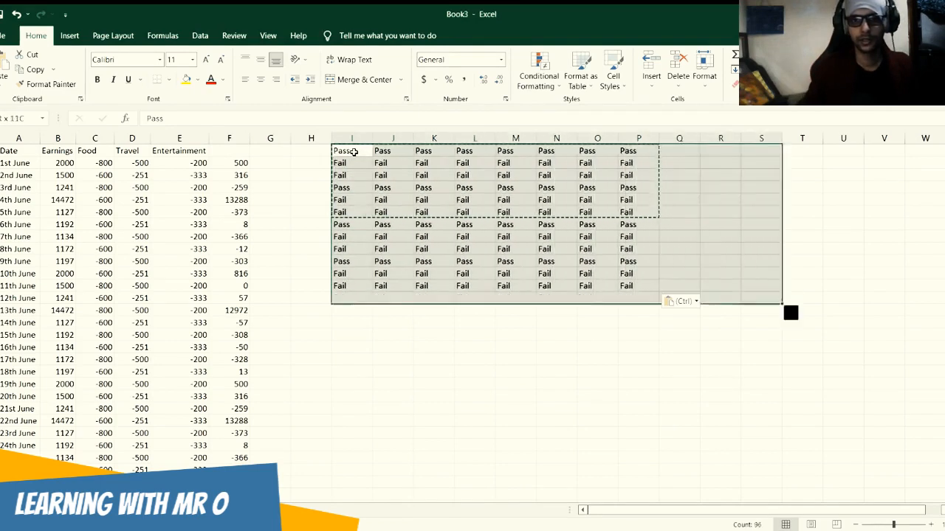
pyautogui.hotkey('shift', 'Up')
pyautogui.hotkey('shift', 'Up')
pyautogui.hotkey('shift', 'Left')
pyautogui.hotkey('shift', 'Left')
pyautogui.hotkey('shift', 'Left')
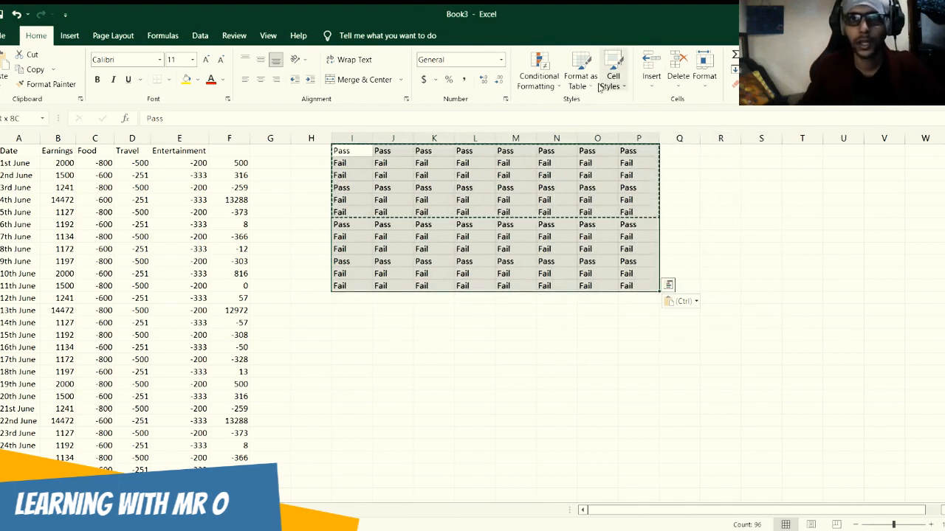
pyautogui.click(557, 86)
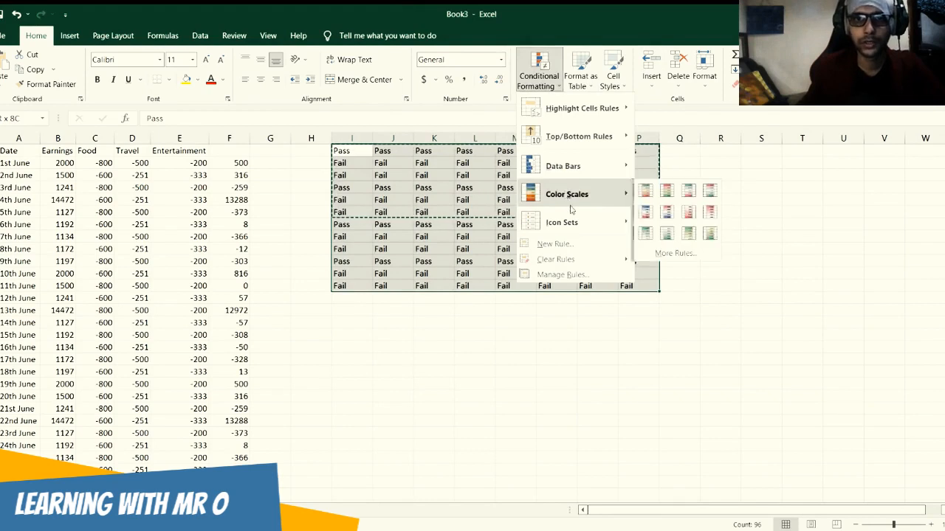
pyautogui.click(570, 244)
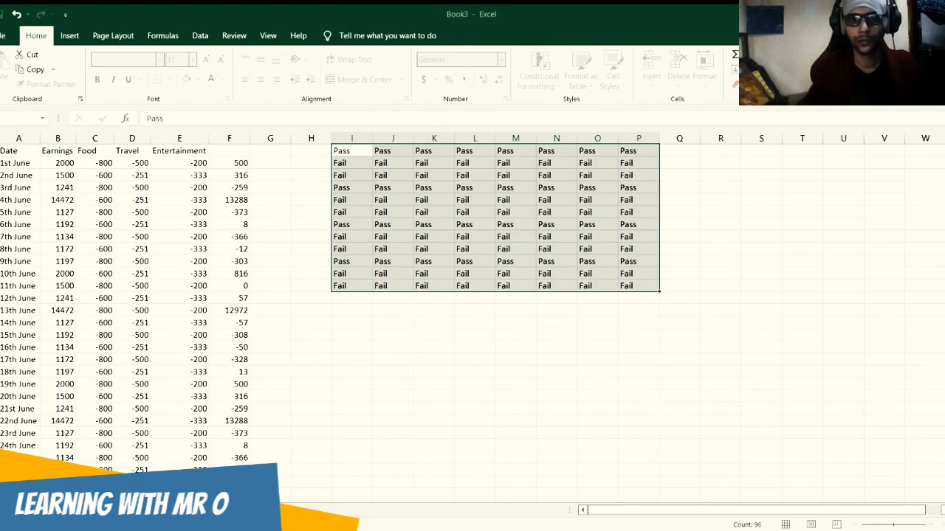
pyautogui.click(630, 362)
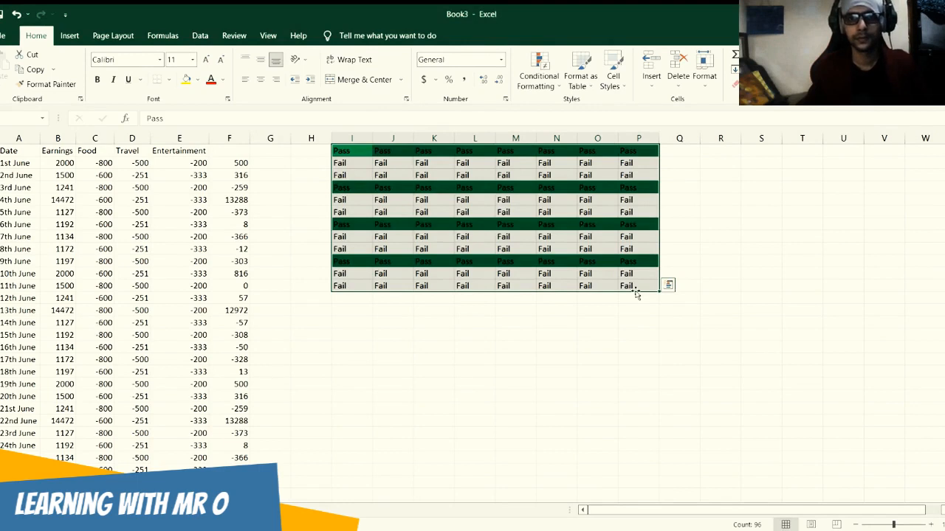
# - Add a second conditional formatting rule to I1:P12 that fills the cells containing Fail with red
pyautogui.click(633, 285)
pyautogui.hotkey('shift', 'Up')
pyautogui.hotkey('shift', 'Up')
pyautogui.hotkey('shift', 'Up')
pyautogui.hotkey('shift', 'Up')
pyautogui.hotkey('shift', 'Up')
pyautogui.hotkey('shift', 'Up')
pyautogui.hotkey('shift', 'Up')
pyautogui.hotkey('shift', 'Up')
pyautogui.hotkey('shift', 'Up')
pyautogui.hotkey('shift', 'Up')
pyautogui.hotkey('shift', 'Up')
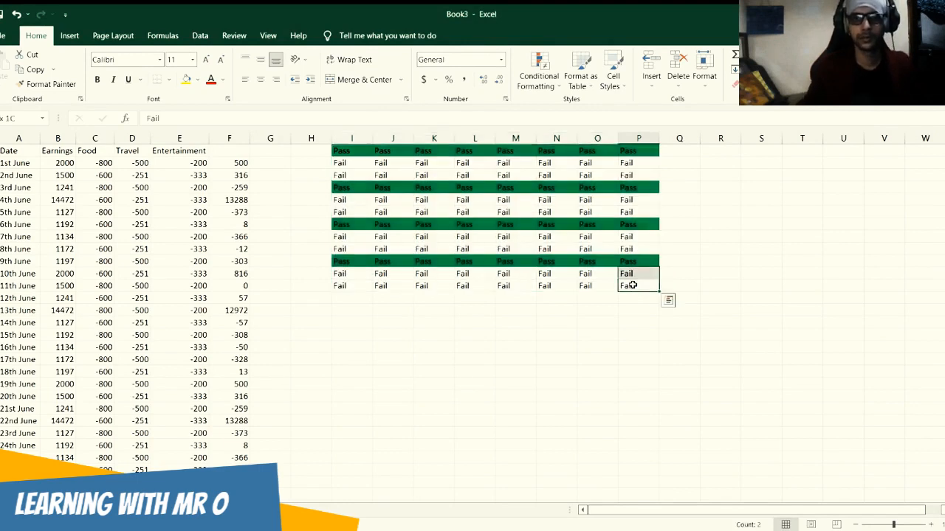
pyautogui.hotkey('shift', 'Left')
pyautogui.hotkey('shift', 'Left')
pyautogui.hotkey('shift', 'Left')
pyautogui.hotkey('shift', 'Left')
pyautogui.hotkey('shift', 'Left')
pyautogui.hotkey('shift', 'Left')
pyautogui.hotkey('shift', 'Left')
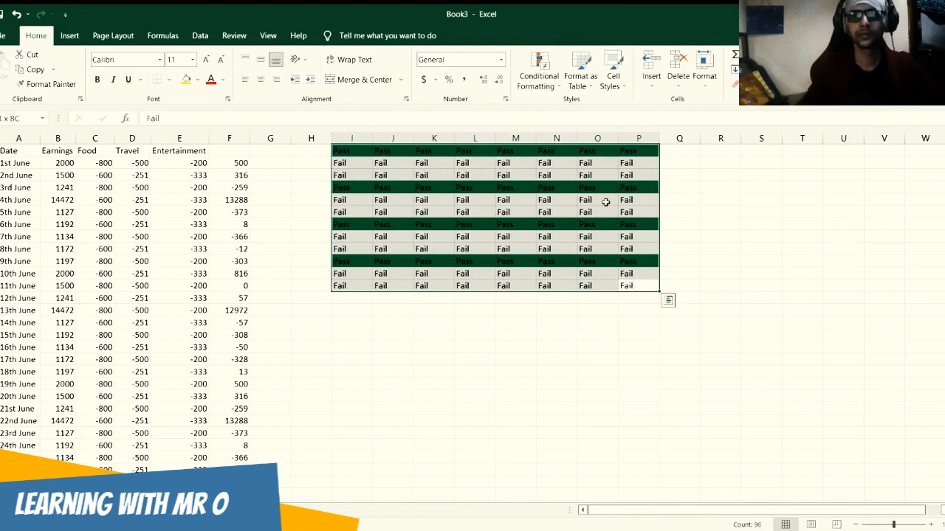
pyautogui.click(559, 87)
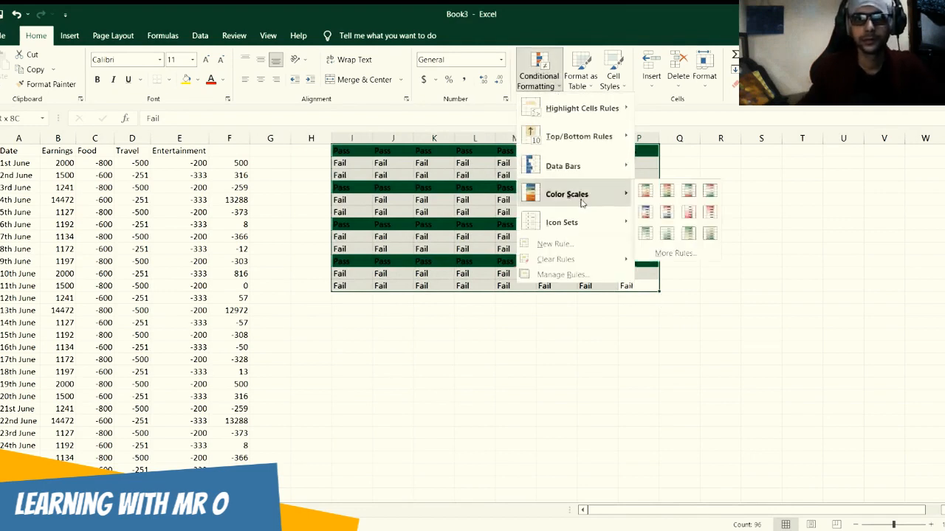
pyautogui.click(554, 244)
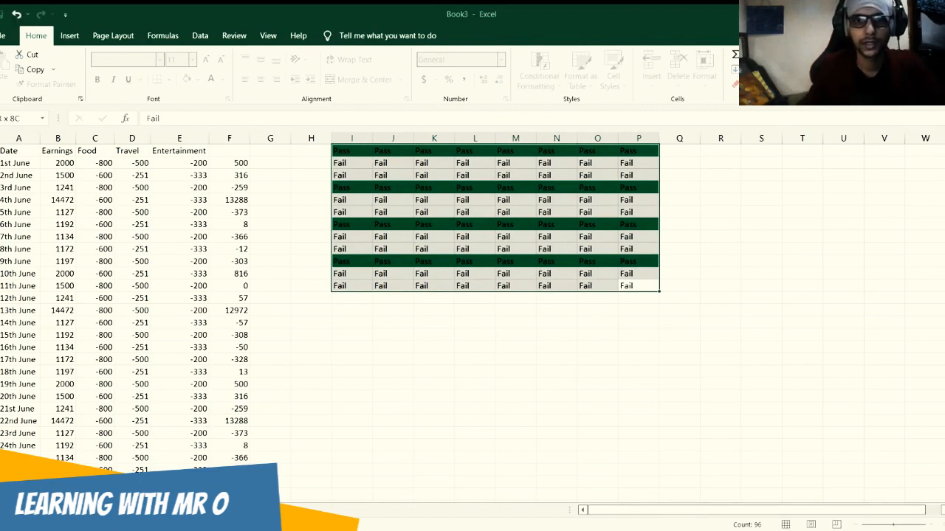
pyautogui.click(595, 296)
pyautogui.scroll(-3, 561, 384)
pyautogui.scroll(3, 561, 384)
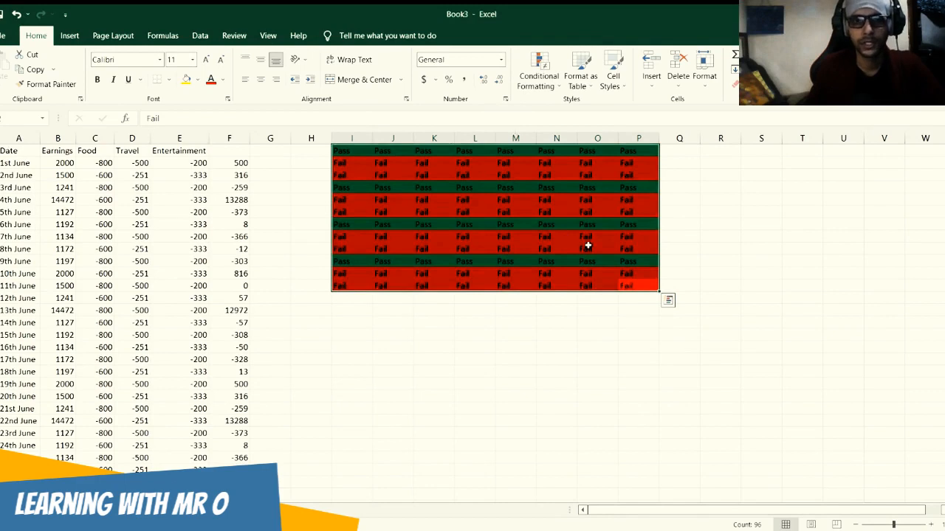
# - Change the result in cell L8 to Pass to test the colour rules
pyautogui.click(464, 236)
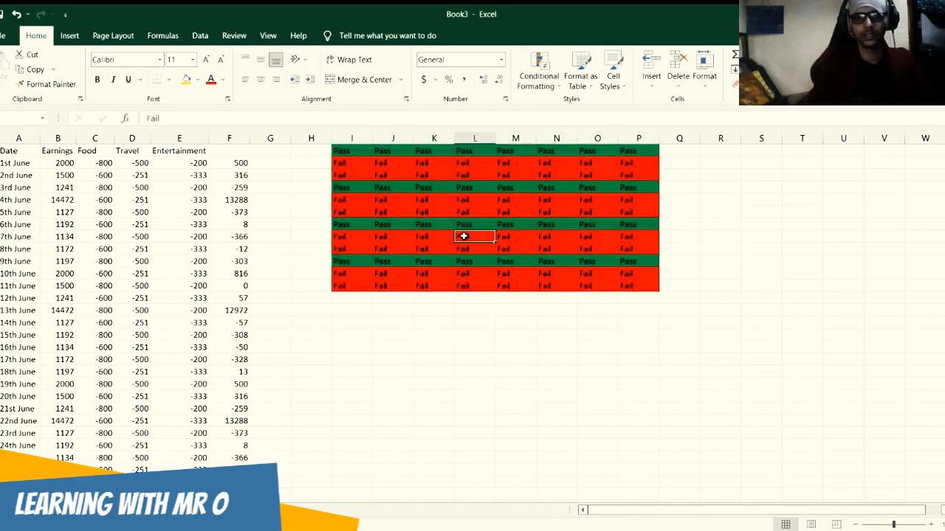
pyautogui.write('Pass')
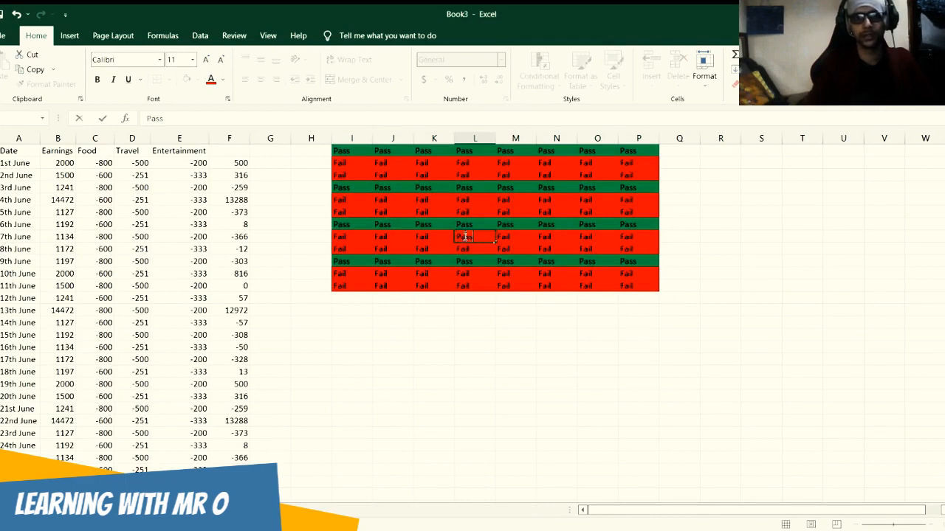
pyautogui.press('Return')
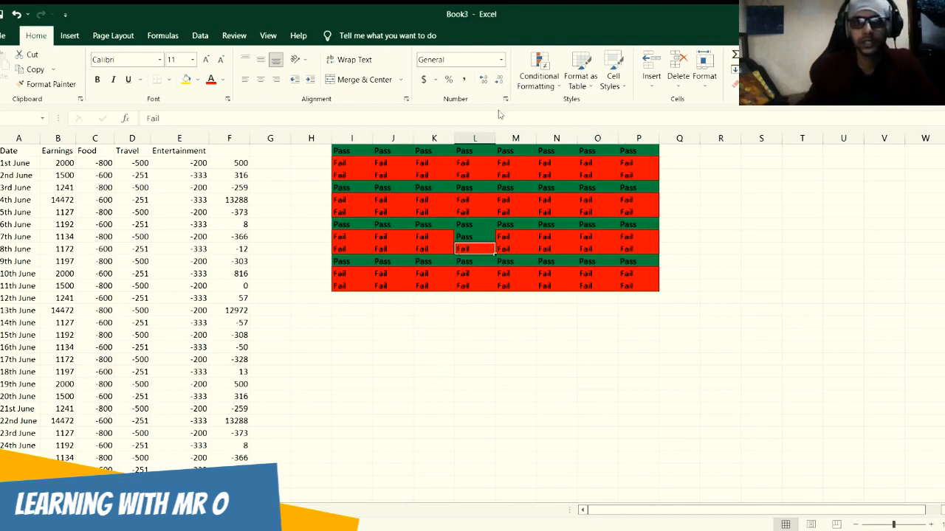
pyautogui.click(558, 88)
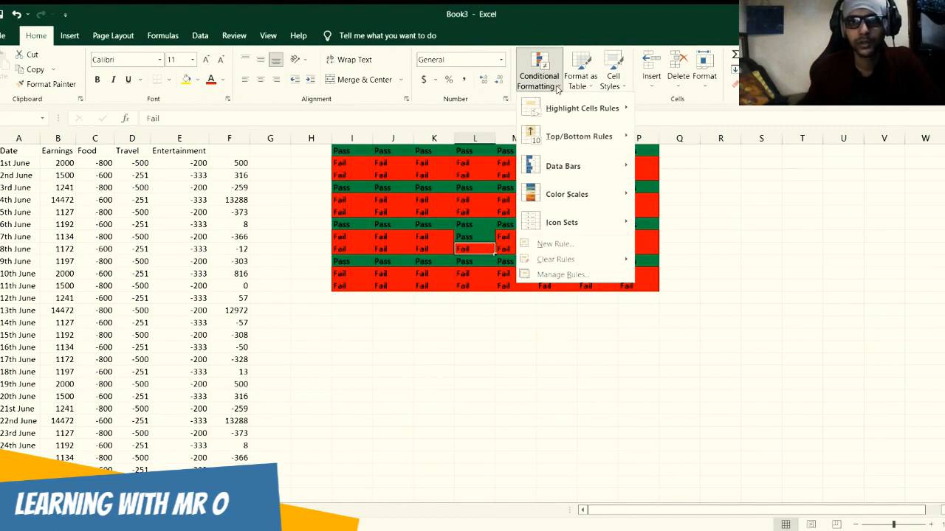
pyautogui.click(573, 247)
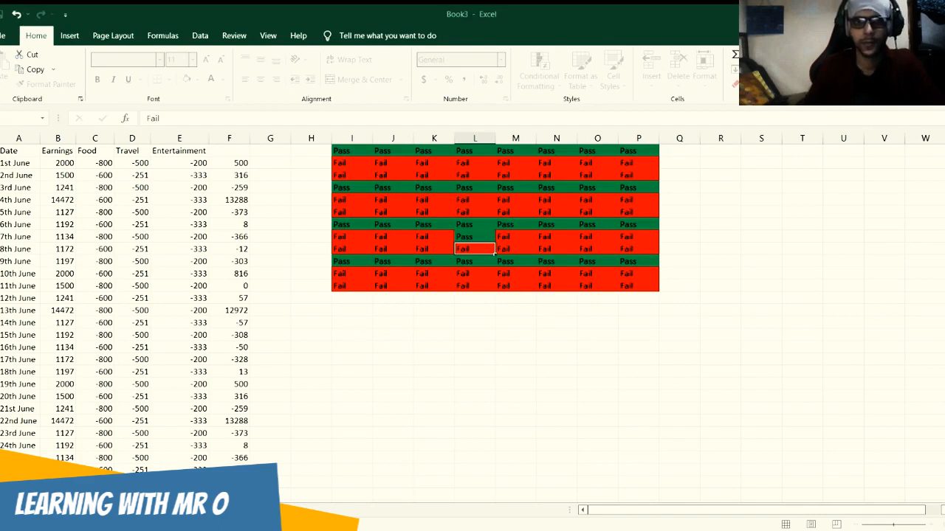
pyautogui.click(360, 301)
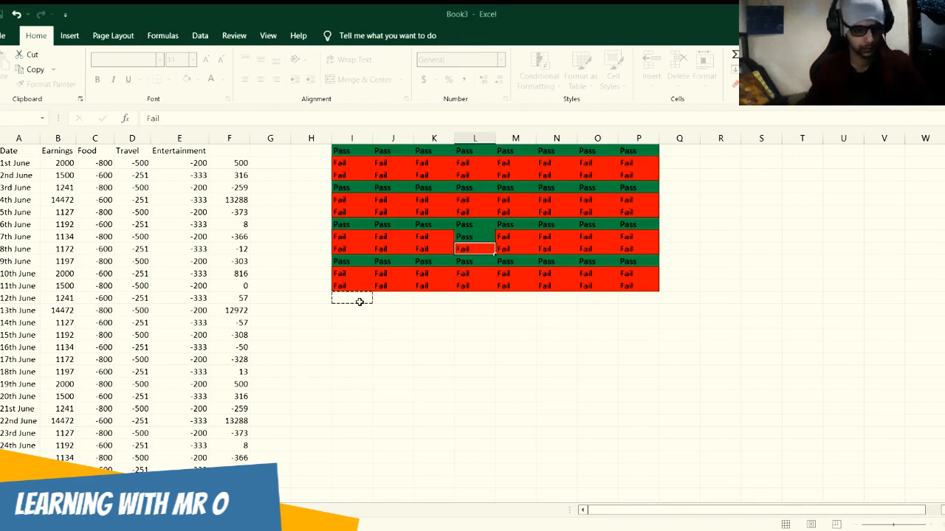
pyautogui.press('Right')
pyautogui.press('Right')
pyautogui.press('Right')
pyautogui.press('Right')
pyautogui.press('Left')
pyautogui.press('Left')
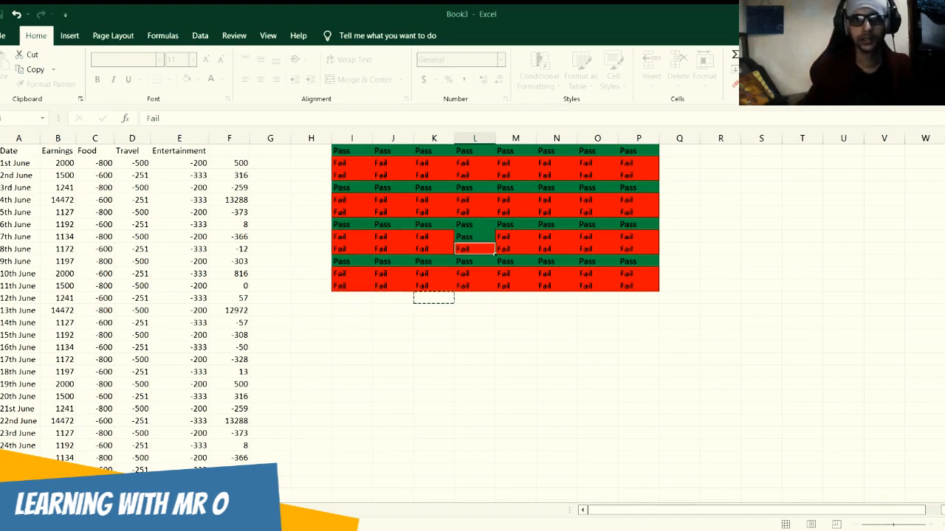
pyautogui.click(350, 311)
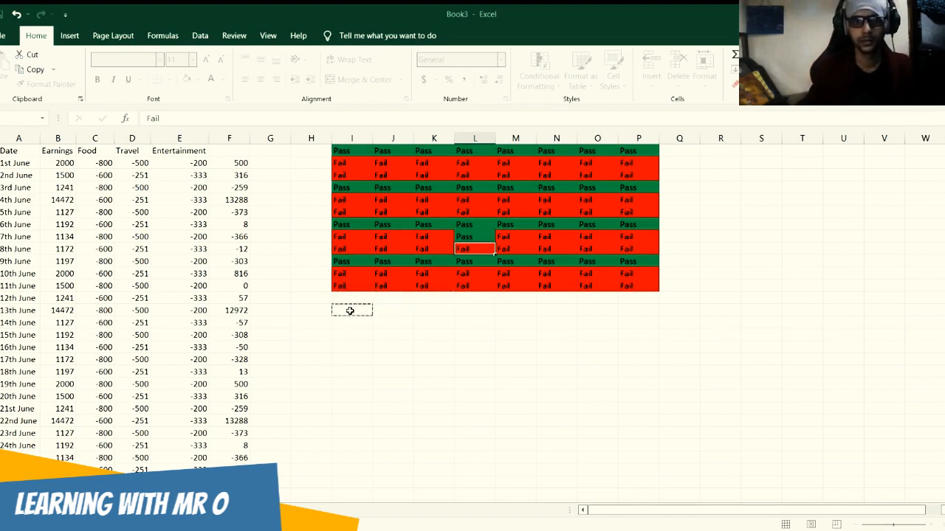
pyautogui.hotkey('shift', 'Right')
pyautogui.hotkey('shift', 'Right')
pyautogui.hotkey('shift', 'Right')
pyautogui.hotkey('shift', 'Right')
pyautogui.hotkey('shift', 'Right')
pyautogui.hotkey('shift', 'Right')
pyautogui.hotkey('shift', 'Right')
pyautogui.hotkey('shift', 'Down')
pyautogui.hotkey('shift', 'Down')
pyautogui.hotkey('shift', 'Down')
pyautogui.hotkey('shift', 'Down')
pyautogui.hotkey('shift', 'Down')
pyautogui.hotkey('shift', 'Down')
pyautogui.hotkey('shift', 'Down')
pyautogui.hotkey('shift', 'Down')
pyautogui.hotkey('shift', 'Down')
pyautogui.hotkey('shift', 'Down')
pyautogui.hotkey('shift', 'Down')
pyautogui.hotkey('shift', 'Down')
pyautogui.hotkey('shift', 'Down')
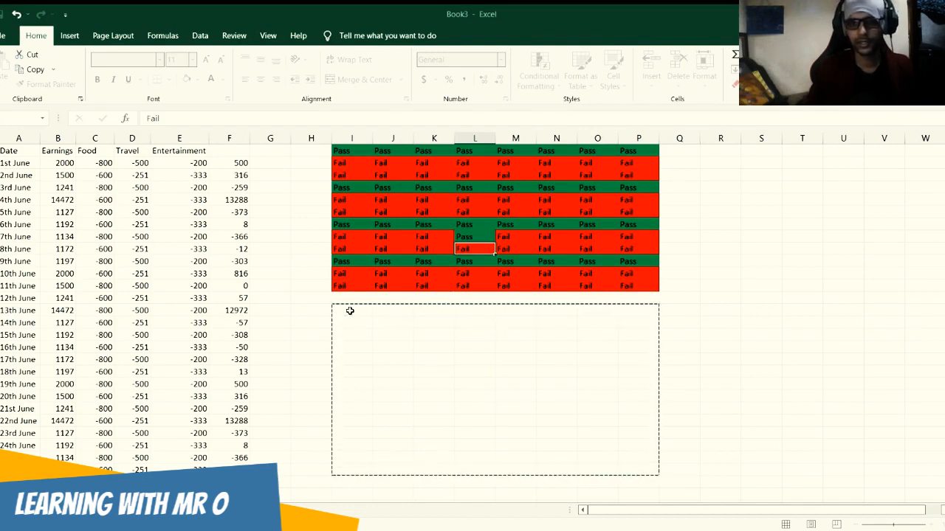
pyautogui.press('Return')
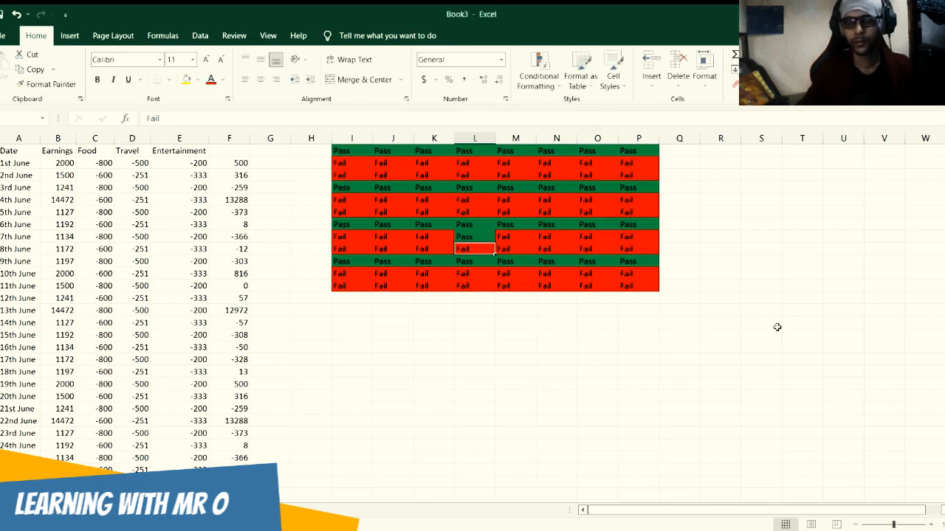
# - Create a new conditional formatting rule with a red fill for the empty range I14:P25
pyautogui.click(350, 308)
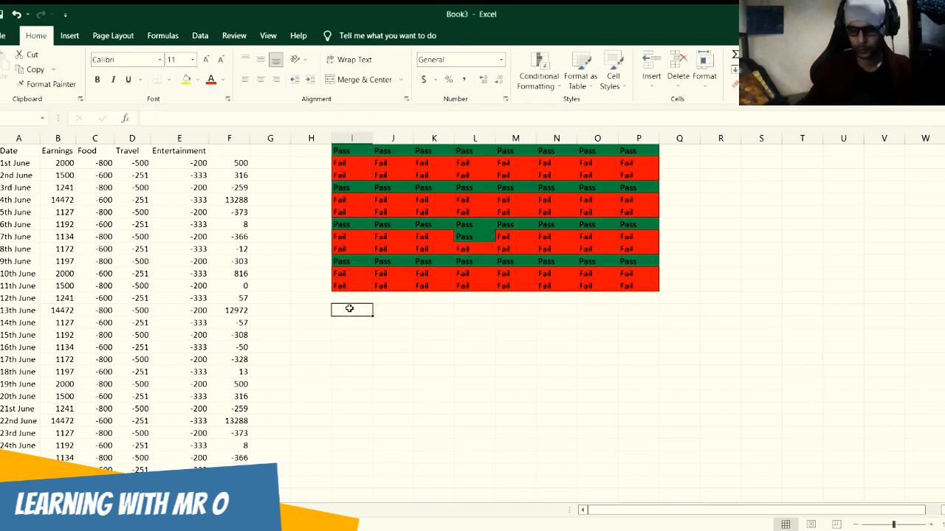
pyautogui.hotkey('shift', 'Right')
pyautogui.hotkey('shift', 'Right')
pyautogui.hotkey('shift', 'Right')
pyautogui.hotkey('shift', 'Right')
pyautogui.hotkey('shift', 'Right')
pyautogui.hotkey('shift', 'Right')
pyautogui.hotkey('shift', 'Right')
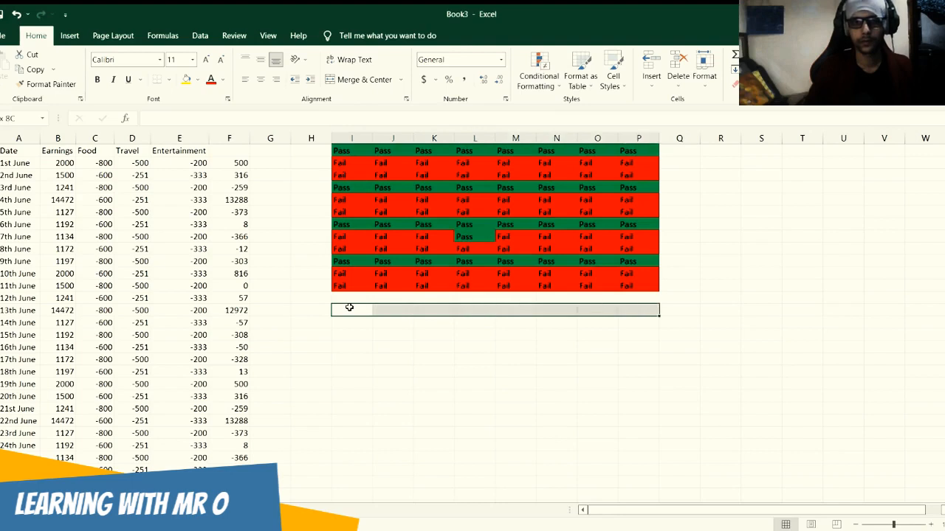
pyautogui.hotkey('shift', 'Down')
pyautogui.hotkey('shift', 'Down')
pyautogui.hotkey('shift', 'Down')
pyautogui.hotkey('shift', 'Down')
pyautogui.hotkey('shift', 'Down')
pyautogui.hotkey('shift', 'Down')
pyautogui.hotkey('shift', 'Down')
pyautogui.hotkey('shift', 'Down')
pyautogui.hotkey('shift', 'Down')
pyautogui.hotkey('shift', 'Down')
pyautogui.hotkey('shift', 'Down')
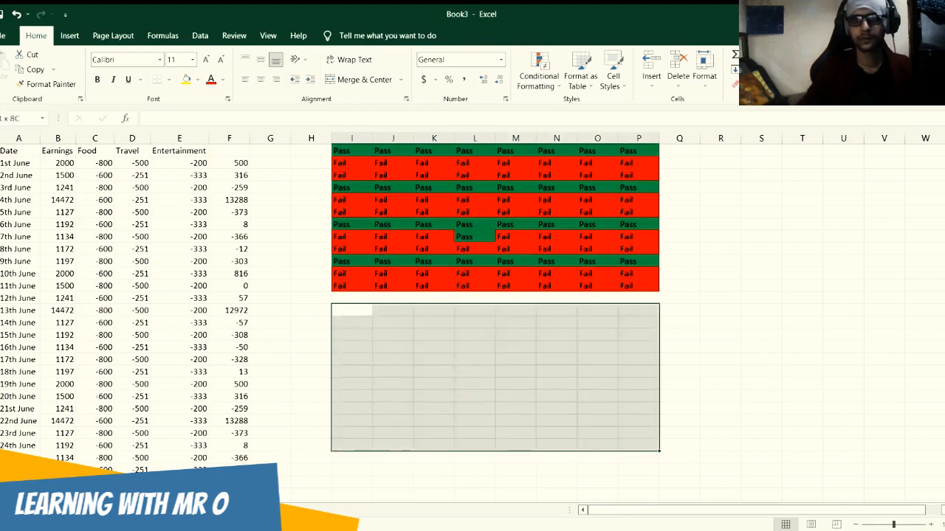
pyautogui.click(542, 79)
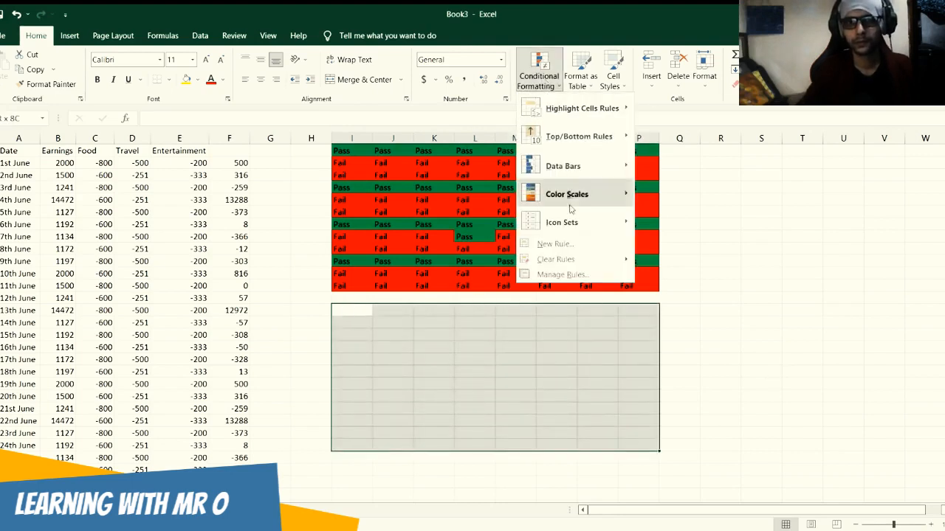
pyautogui.click(558, 244)
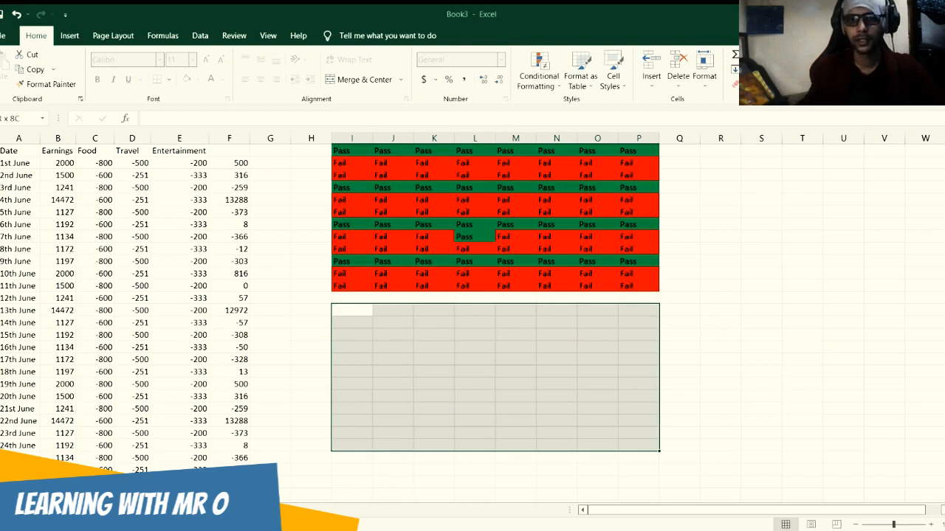
# - Enter the test values 0 and 12 in cells I14 and I15 to try the new rule
pyautogui.click(352, 312)
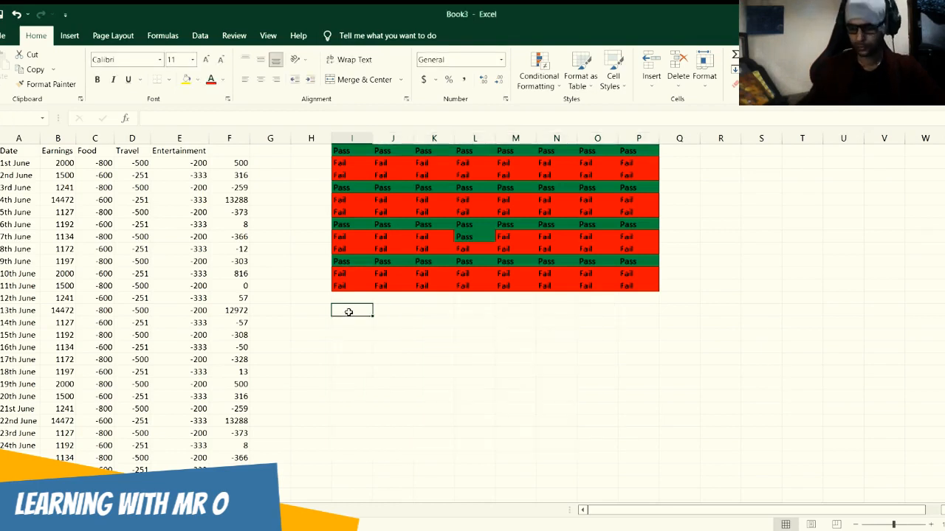
pyautogui.write('0')
pyautogui.press('Return')
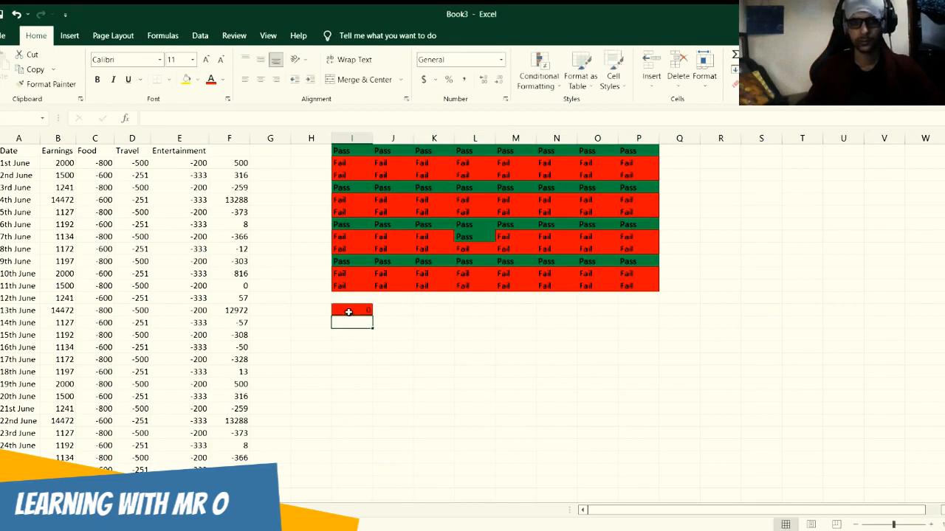
pyautogui.write('12')
pyautogui.press('Return')
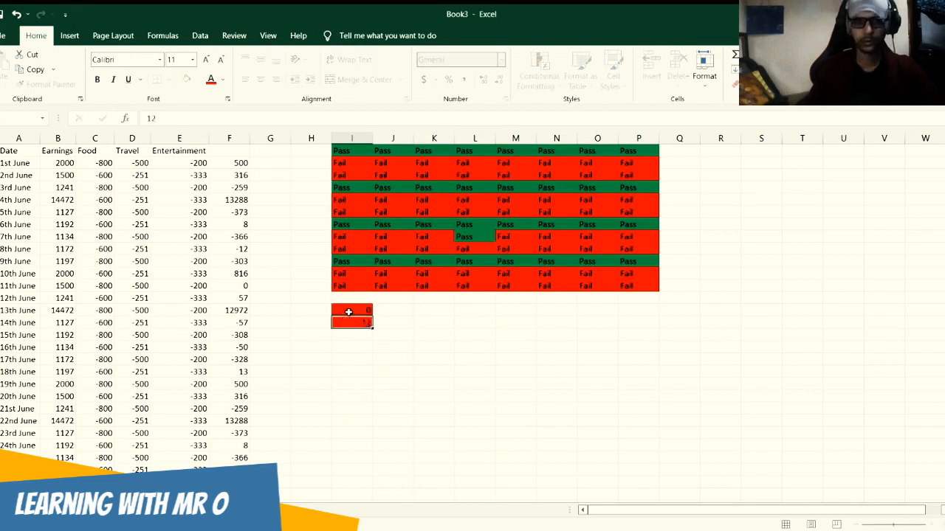
pyautogui.moveTo(348, 312); pyautogui.dragTo(392, 311)
pyautogui.hotkey('shift', 'Right')
pyautogui.hotkey('shift', 'Right')
pyautogui.hotkey('shift', 'Right')
pyautogui.hotkey('shift', 'Right')
pyautogui.hotkey('shift', 'Right')
pyautogui.hotkey('shift', 'Right')
pyautogui.hotkey('shift', 'Right')
pyautogui.hotkey('shift', 'Right')
pyautogui.hotkey('shift', 'Right')
pyautogui.hotkey('shift', 'Left')
pyautogui.hotkey('shift', 'Left')
pyautogui.hotkey('shift', 'Left')
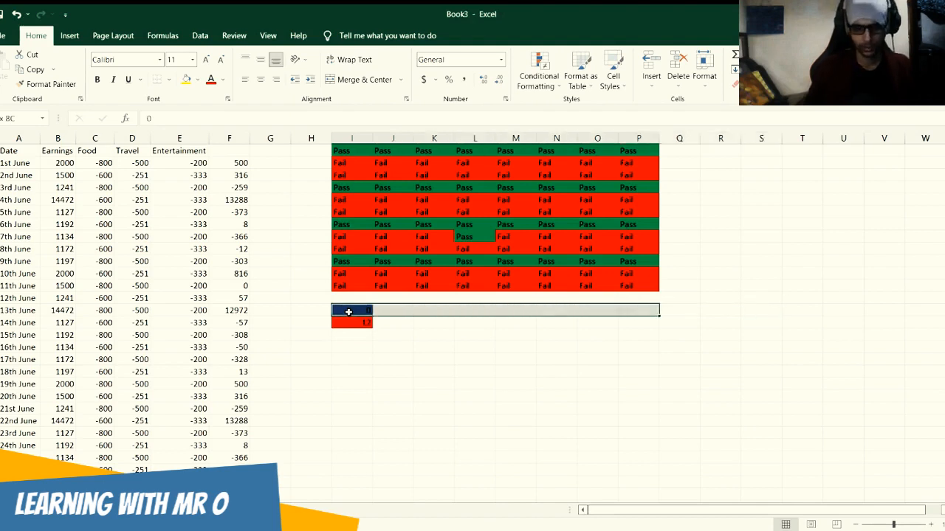
pyautogui.press('Down')
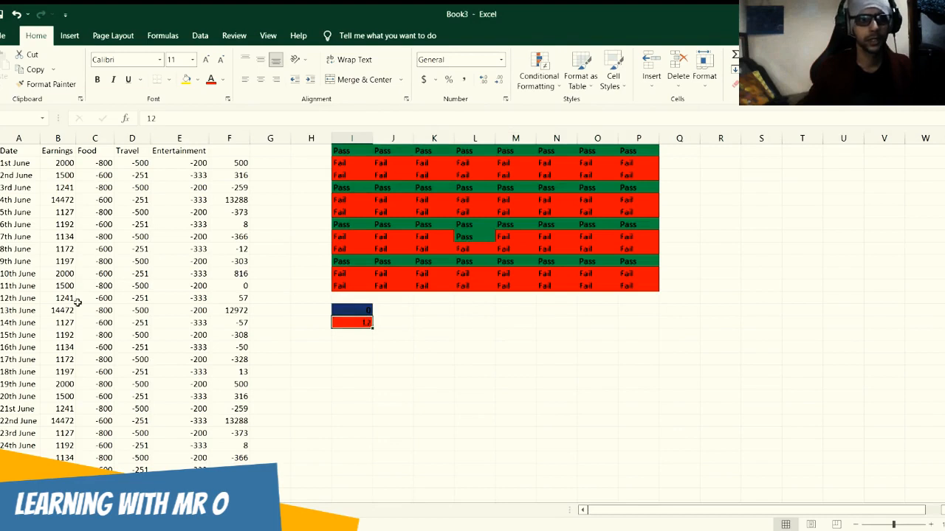
# - Create a new conditional formatting rule for B2:F31 that shades low values green, middle values blue and high values red
pyautogui.click(64, 164)
pyautogui.hotkey('shift', 'Right')
pyautogui.hotkey('shift', 'Right')
pyautogui.hotkey('shift', 'Right')
pyautogui.hotkey('shift', 'Right')
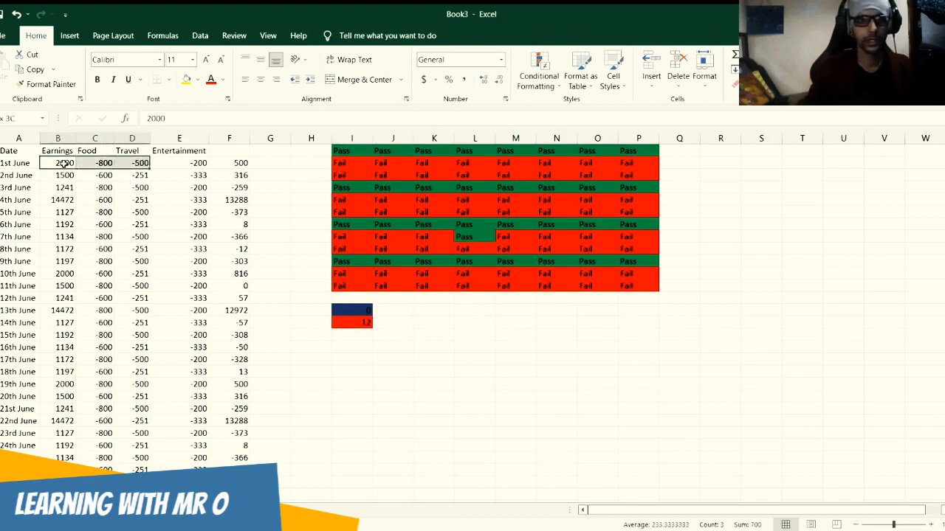
pyautogui.hotkey('shift', 'Down')
pyautogui.hotkey('shift', 'Down')
pyautogui.hotkey('shift', 'Down')
pyautogui.hotkey('shift', 'Down')
pyautogui.hotkey('shift', 'Down')
pyautogui.hotkey('shift', 'Down')
pyautogui.hotkey('shift', 'Down')
pyautogui.hotkey('shift', 'Down')
pyautogui.hotkey('shift', 'Down')
pyautogui.hotkey('shift', 'Down')
pyautogui.hotkey('shift', 'Down')
pyautogui.hotkey('shift', 'Down')
pyautogui.hotkey('shift', 'Down')
pyautogui.hotkey('shift', 'Down')
pyautogui.hotkey('shift', 'Down')
pyautogui.hotkey('shift', 'Down')
pyautogui.hotkey('shift', 'Down')
pyautogui.hotkey('shift', 'Down')
pyautogui.hotkey('shift', 'Down')
pyautogui.hotkey('shift', 'Down')
pyautogui.hotkey('shift', 'Down')
pyautogui.hotkey('shift', 'Down')
pyautogui.hotkey('shift', 'Down')
pyautogui.hotkey('shift', 'Down')
pyautogui.hotkey('shift', 'Down')
pyautogui.hotkey('shift', 'Down')
pyautogui.hotkey('shift', 'Down')
pyautogui.hotkey('shift', 'Down')
pyautogui.hotkey('shift', 'Down')
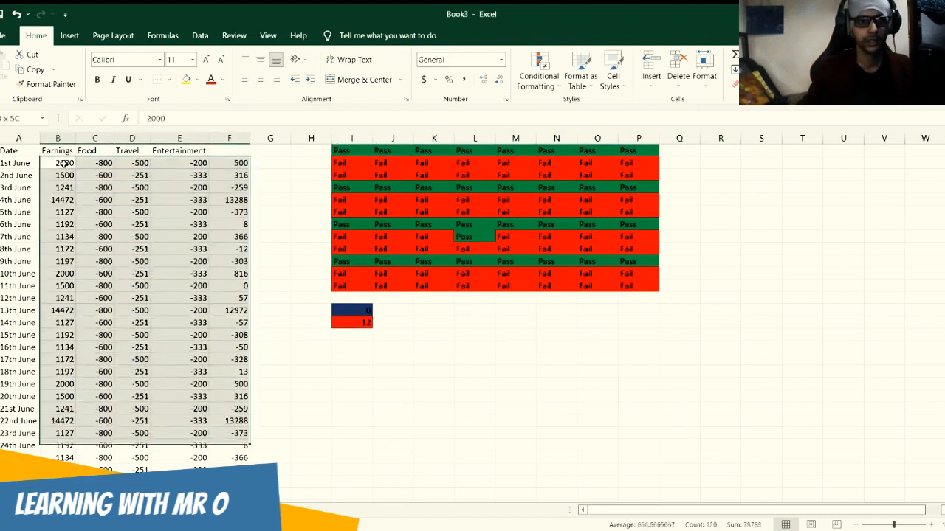
pyautogui.hotkey('shift', 'Up')
pyautogui.hotkey('shift', 'Up')
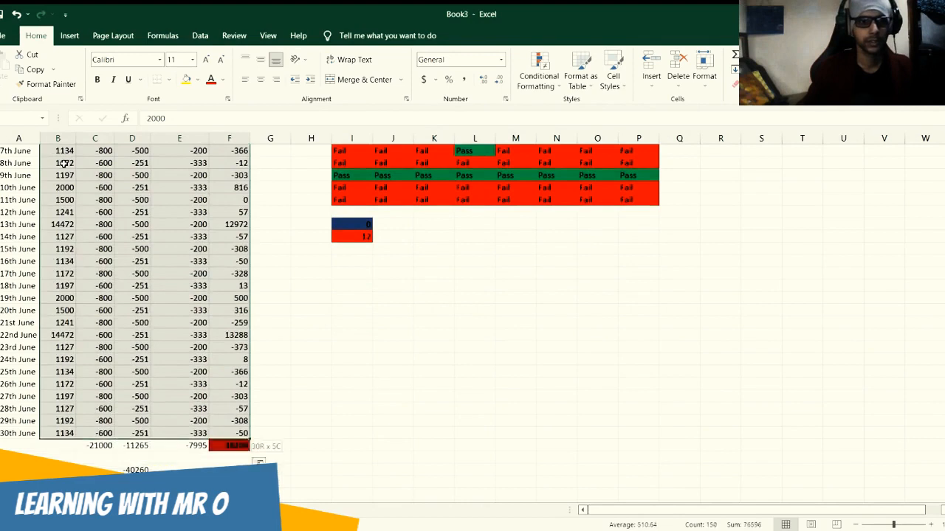
pyautogui.click(557, 85)
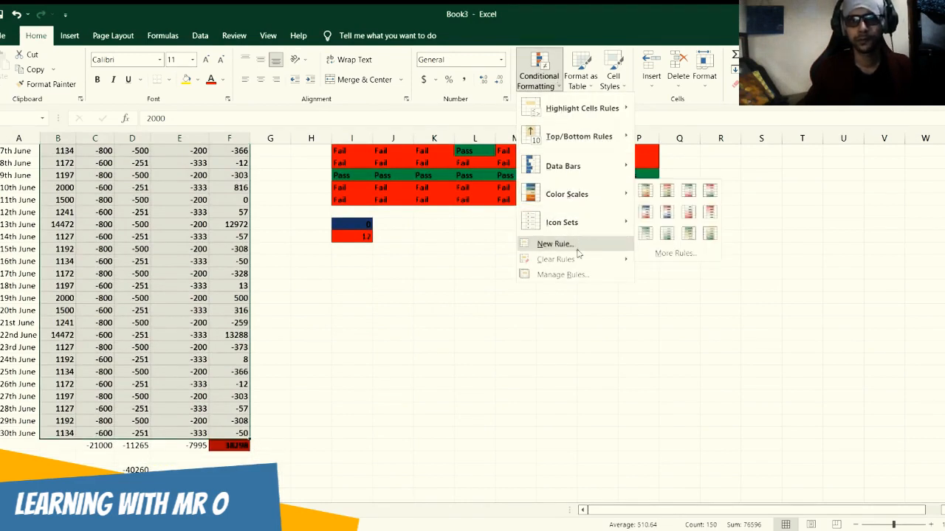
pyautogui.click(554, 244)
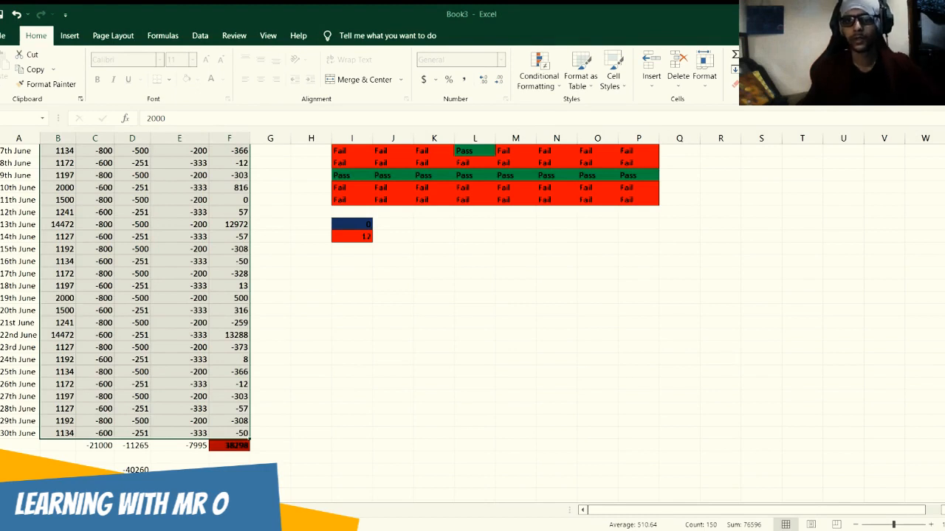
pyautogui.scroll(3, 423, 331)
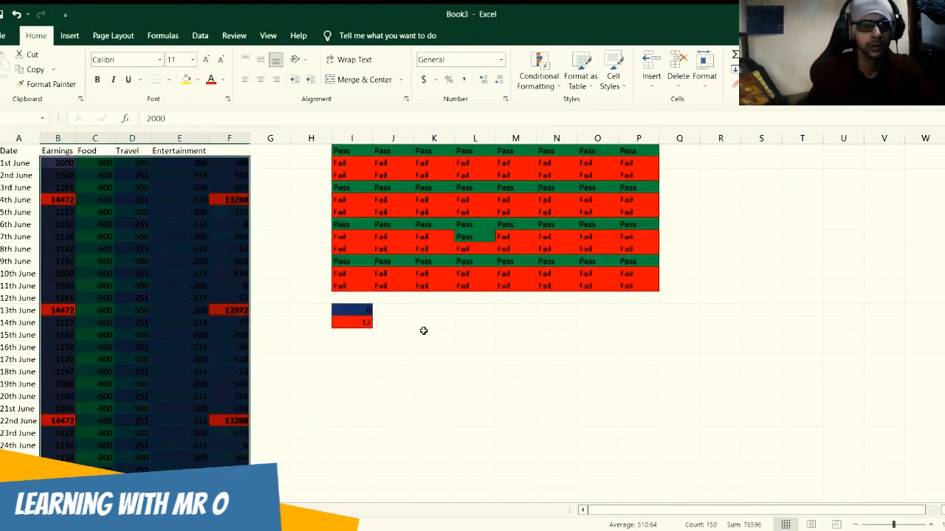
pyautogui.scroll(-5, 260, 353)
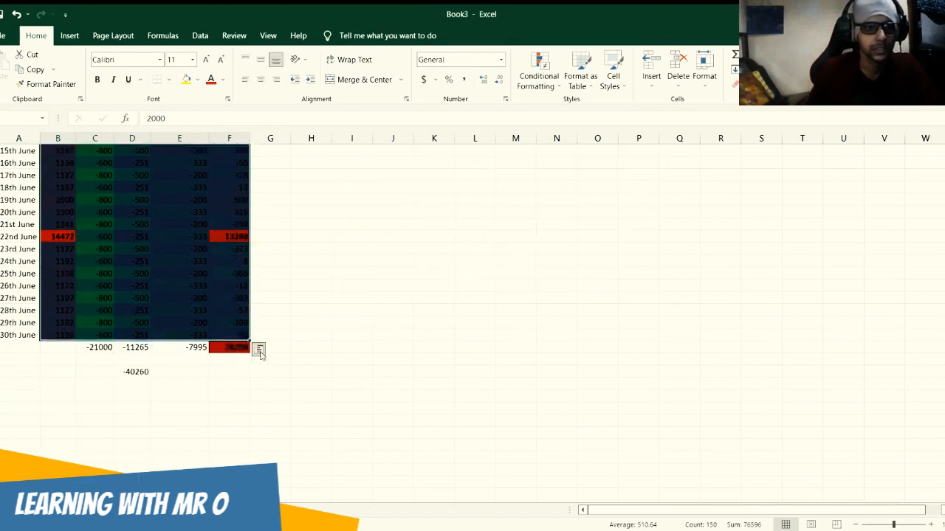
pyautogui.scroll(5, 356, 285)
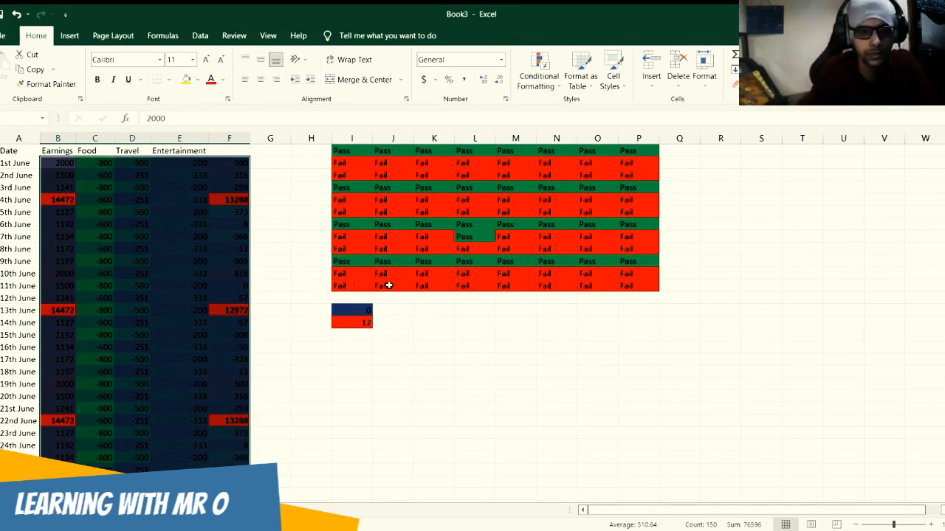
pyautogui.scroll(-4, 389, 285)
pyautogui.scroll(4, 389, 286)
pyautogui.scroll(-1, 389, 285)
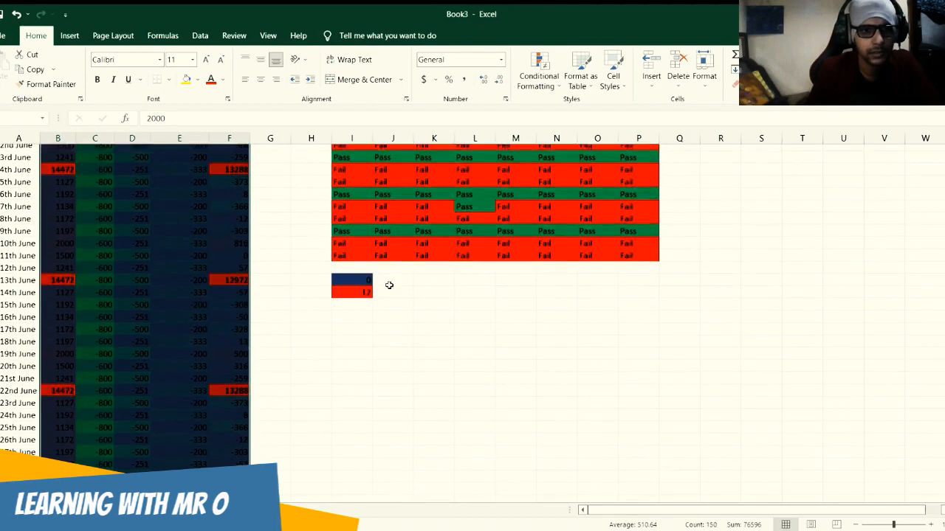